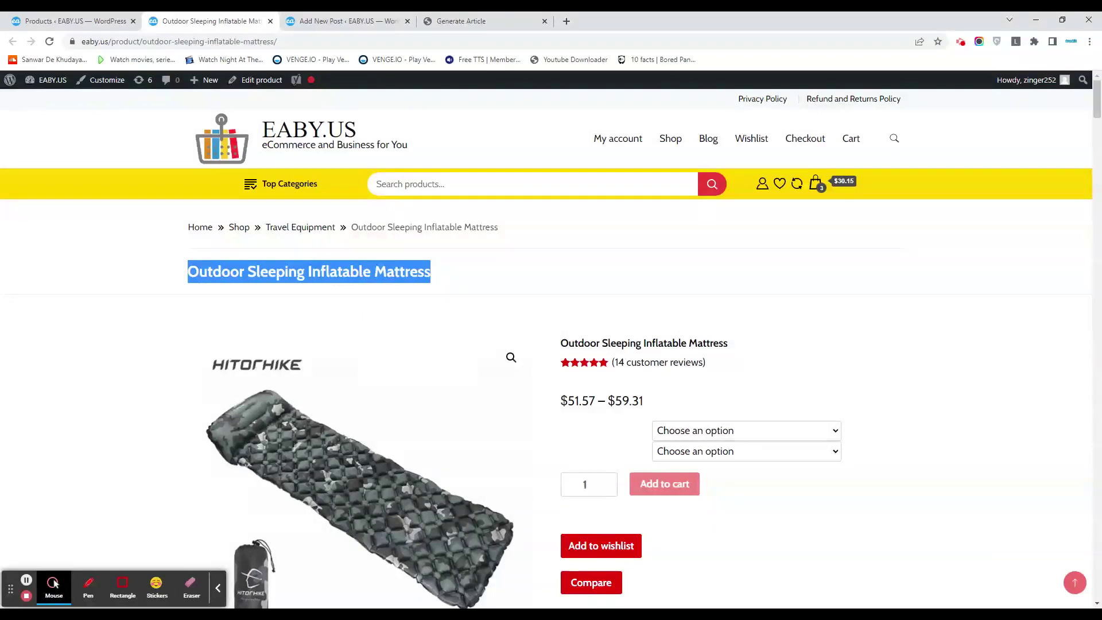
Scroll through the Outdoor Sleeping Inflatable Mattress product page and its feature images
scroll(689, 373, down, 10)
scroll(645, 435, down, 6)
scroll(581, 410, down, 7)
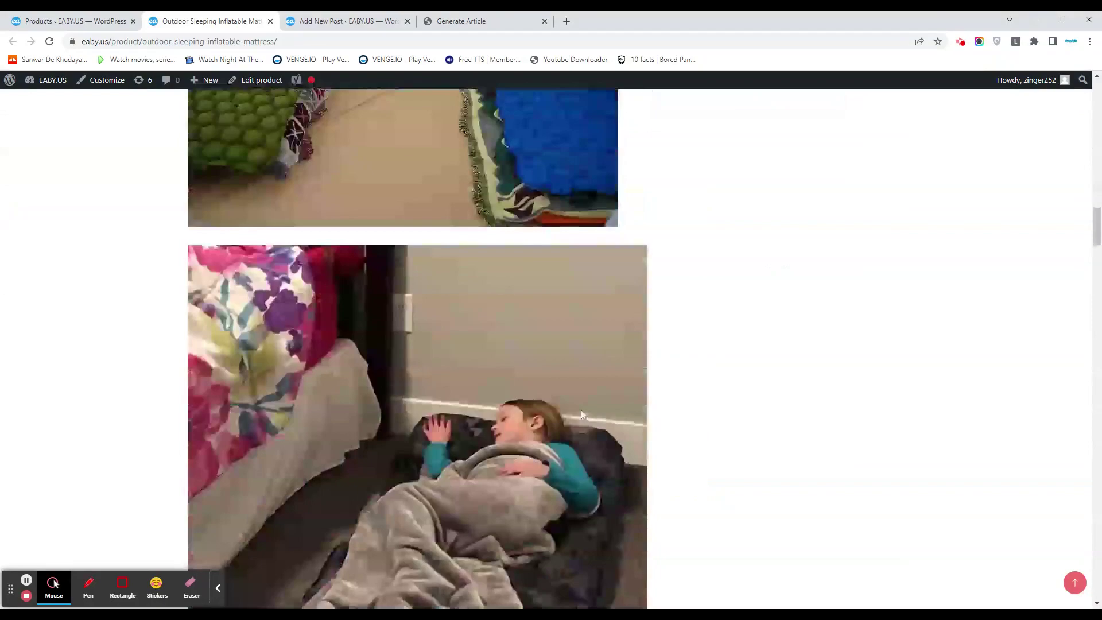
scroll(581, 409, down, 5)
scroll(581, 407, down, 5)
scroll(581, 405, down, 5)
scroll(580, 402, down, 6)
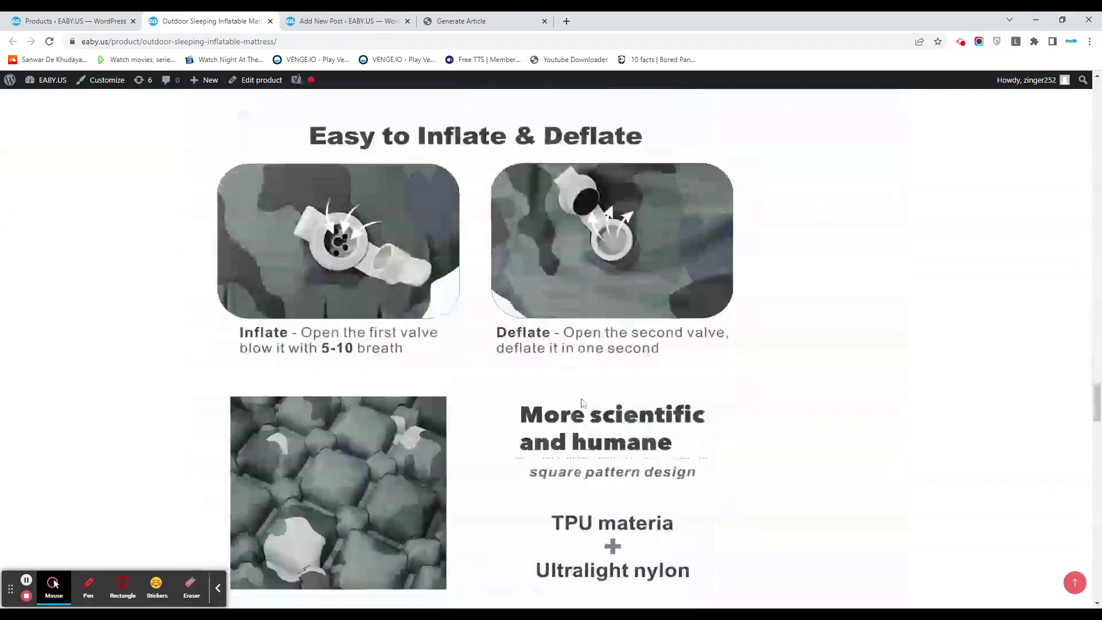
scroll(581, 402, down, 10)
scroll(581, 401, down, 10)
scroll(581, 399, down, 6)
scroll(580, 397, up, 12)
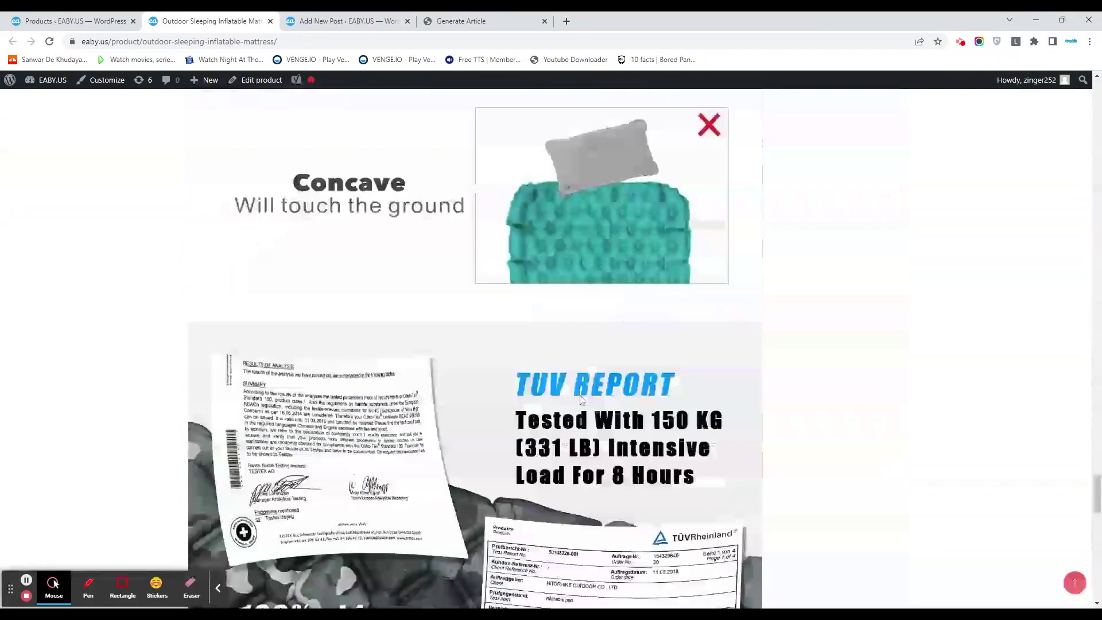
scroll(580, 397, up, 5)
scroll(580, 397, up, 5)
scroll(579, 396, up, 6)
scroll(579, 396, up, 7)
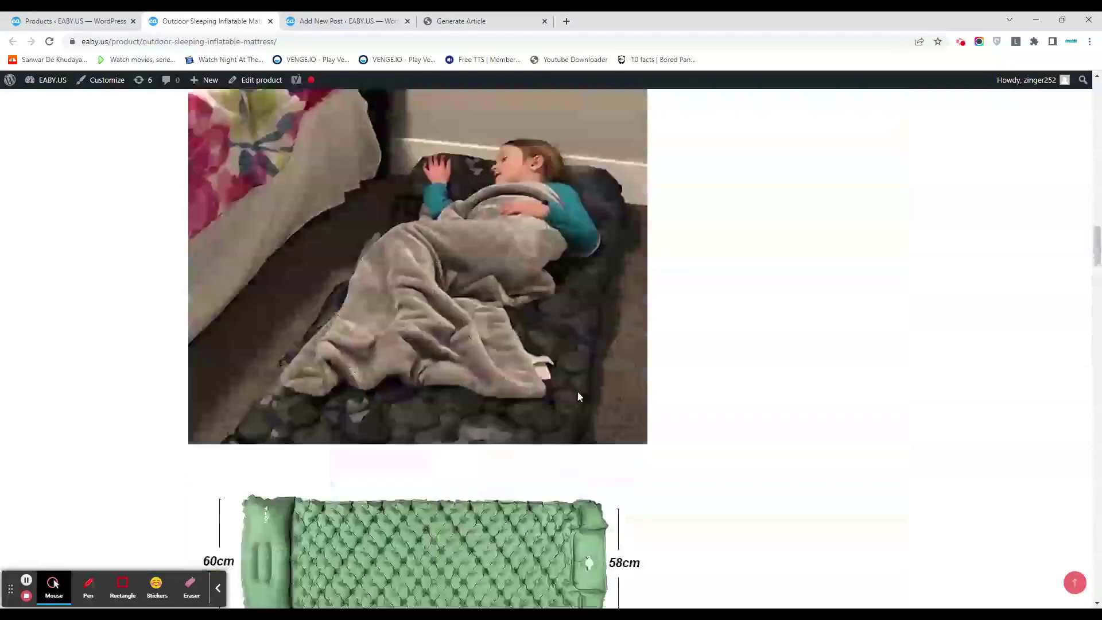
scroll(578, 396, up, 10)
scroll(577, 395, up, 10)
scroll(577, 394, up, 8)
scroll(577, 394, up, 3)
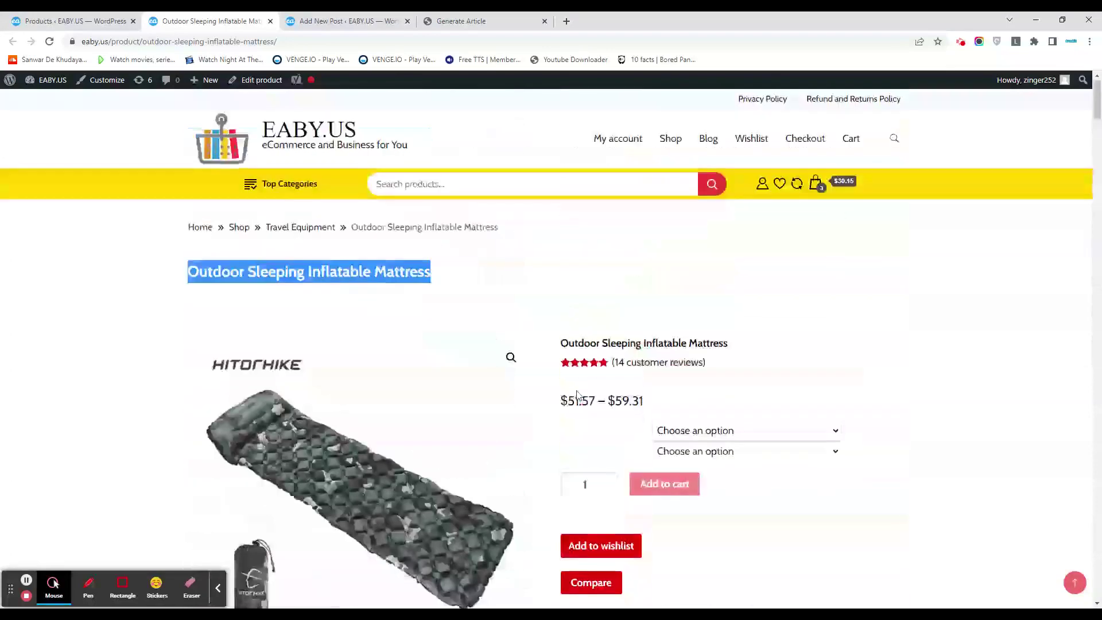
Select the full title 'Outdoor Sleeping Inflatable Mattress' for copying
click(381, 276)
double_click(381, 271)
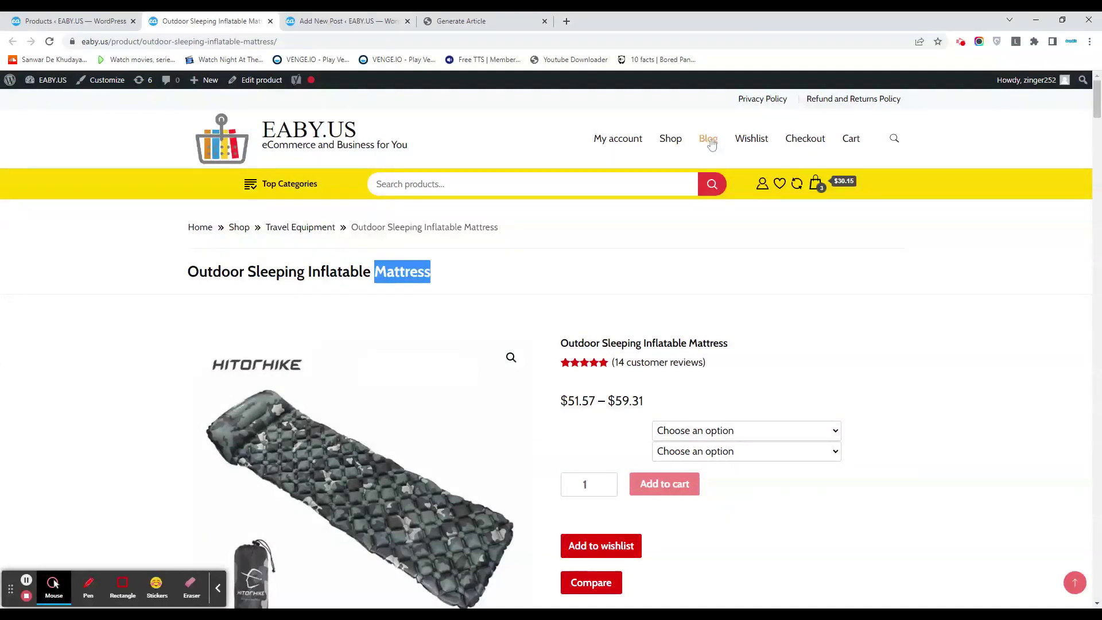
double_click(216, 272)
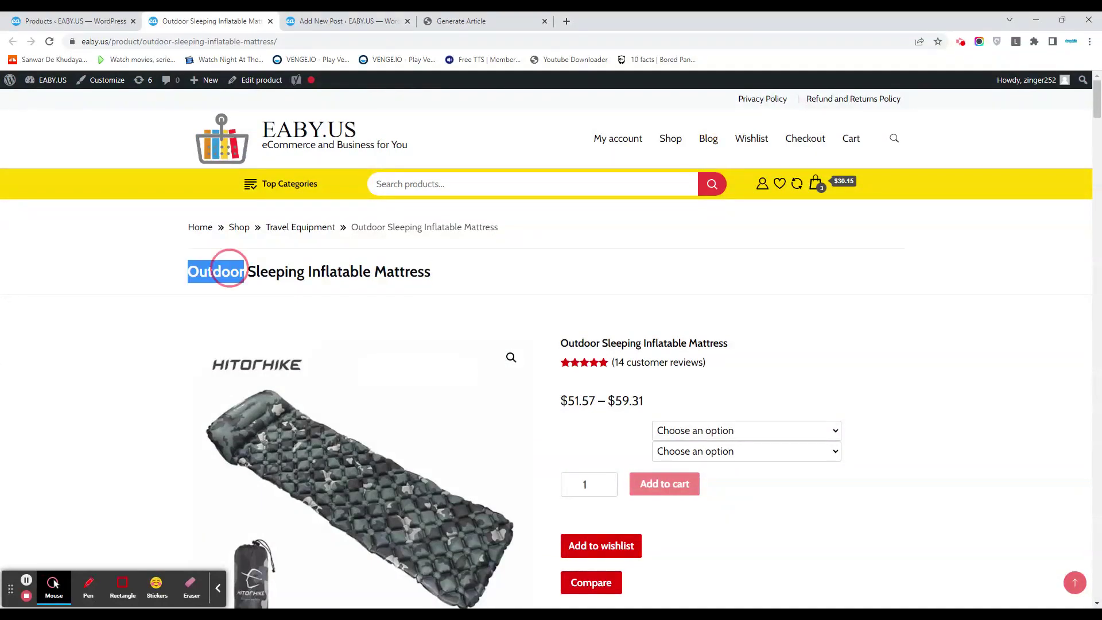
drag(216, 271, 396, 272)
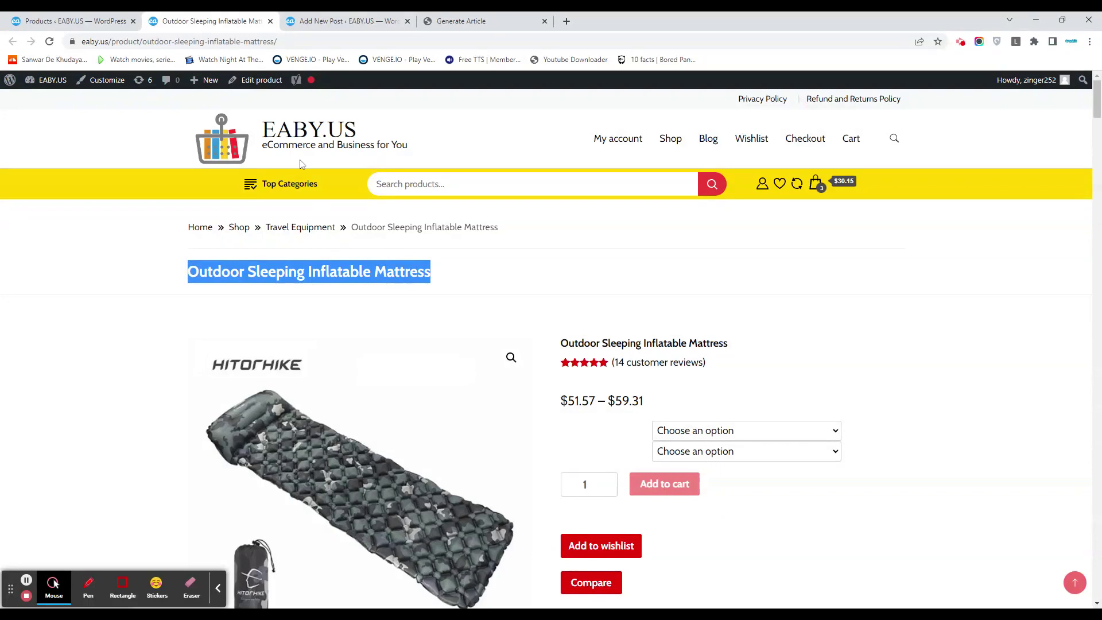
On the new post, paste 'Outdoor Sleeping Inflatable Mattress' as the ChatGPT Scheduler topic and generate
click(352, 23)
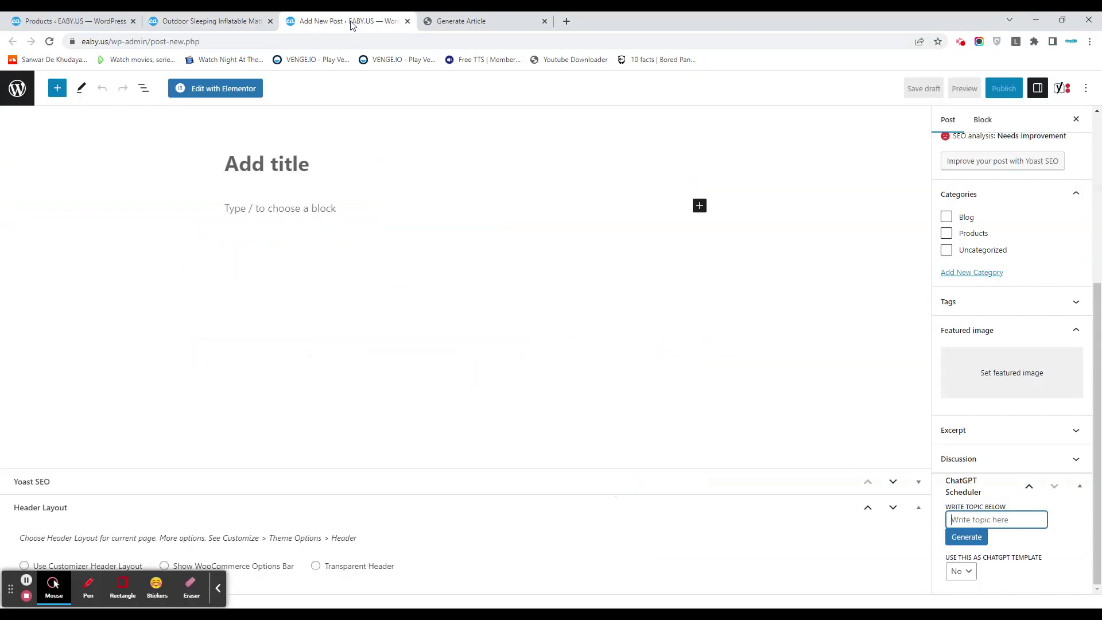
click(218, 588)
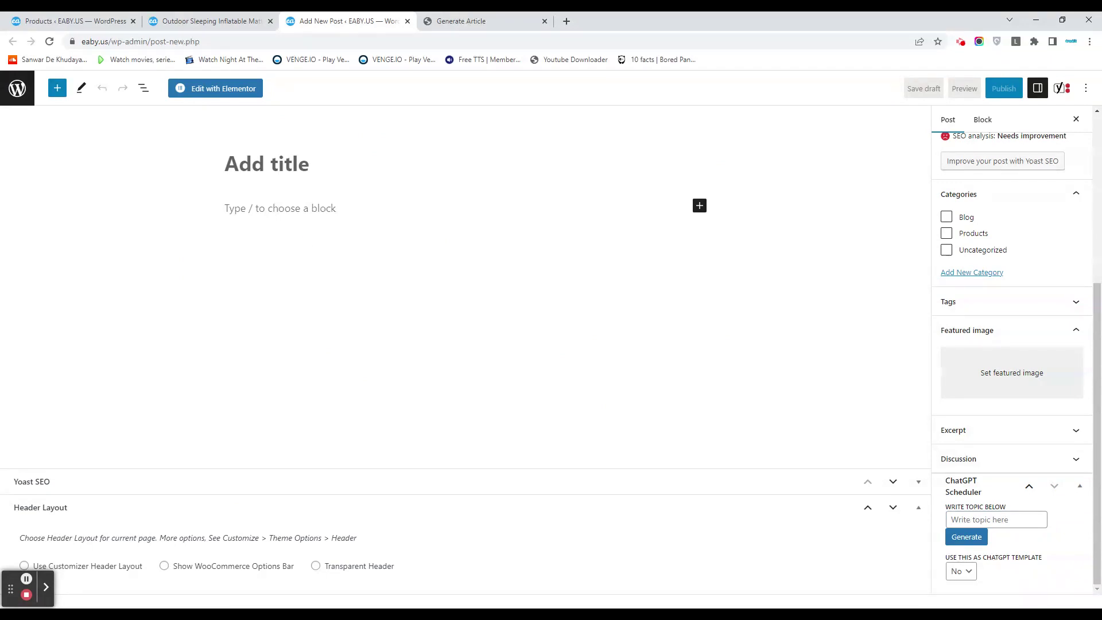
click(996, 520)
key(ctrl+v)
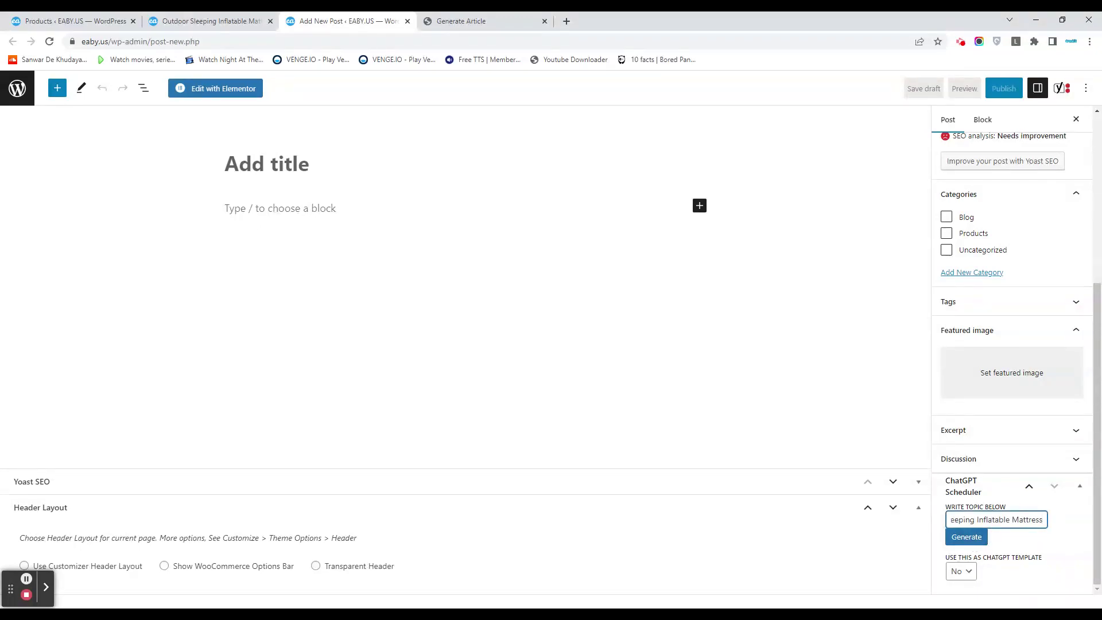
triple_click(996, 519)
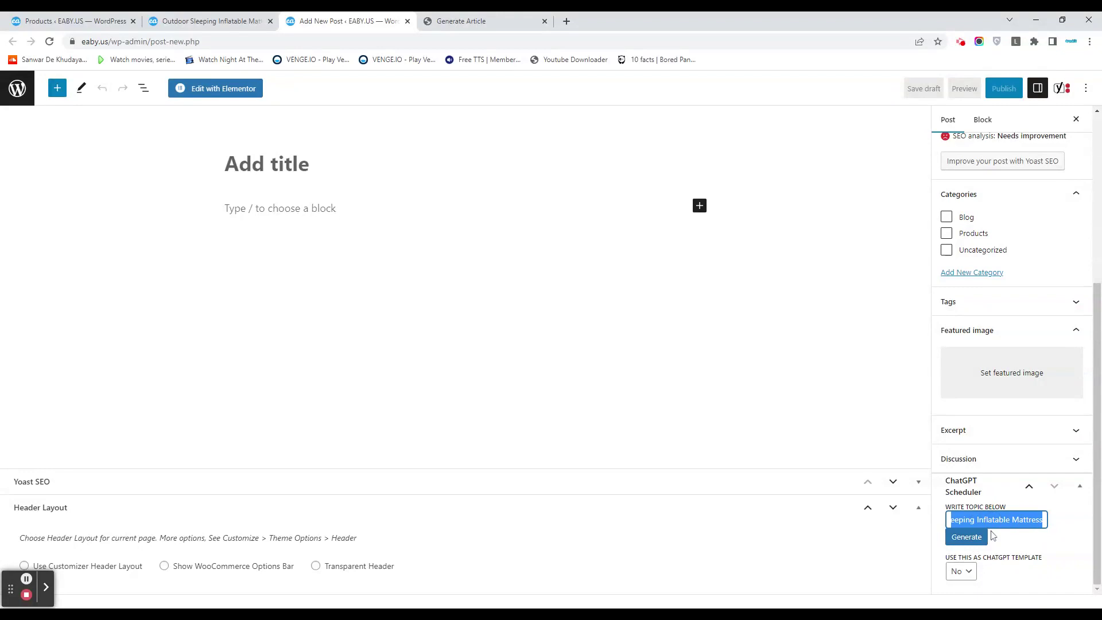
click(970, 541)
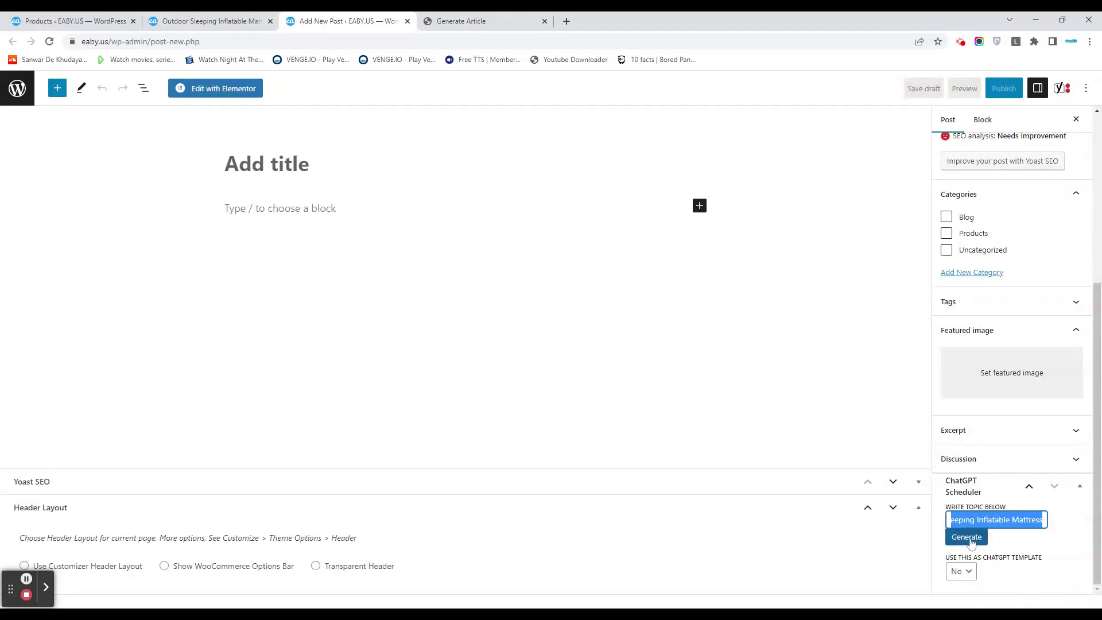
Generate the ChatGPT mattress article and show the whole post's settings in the sidebar
click(970, 541)
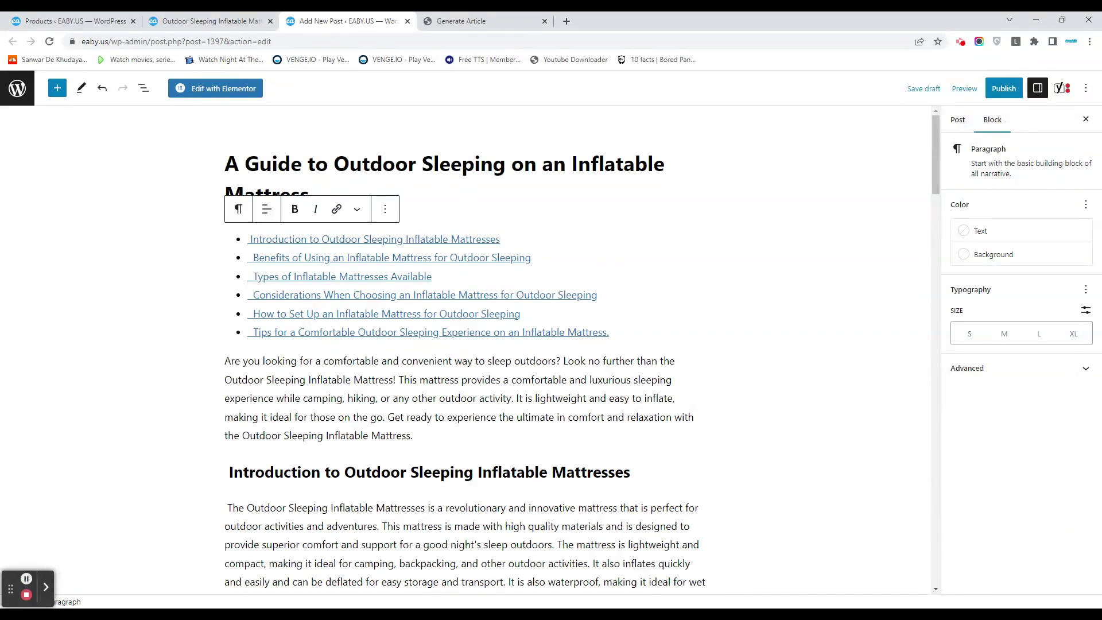
click(450, 165)
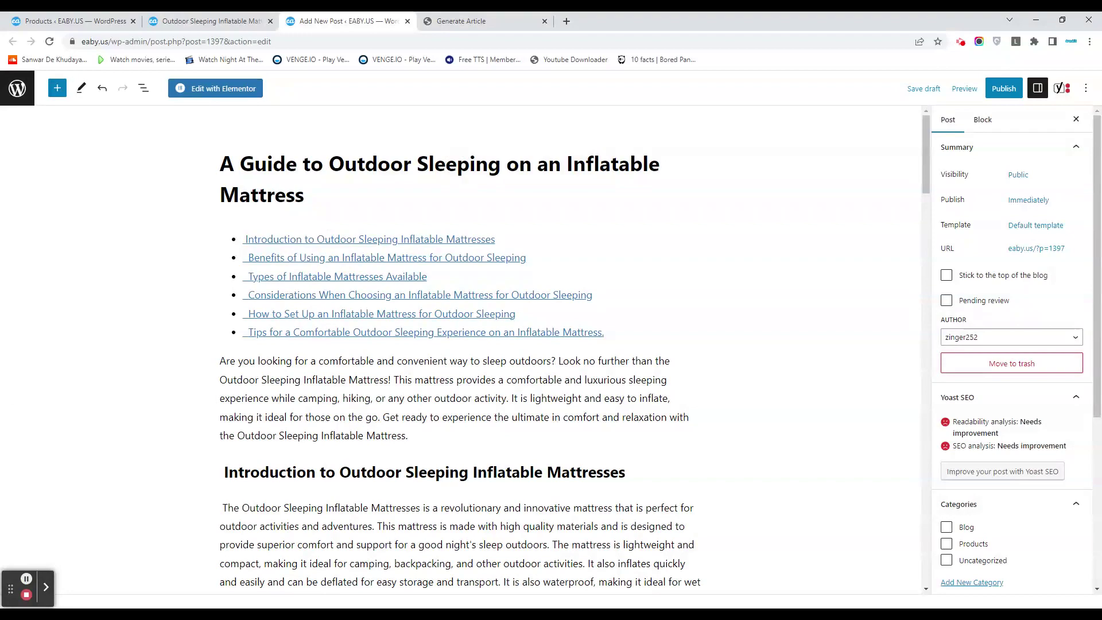
scroll(459, 344, down, 2)
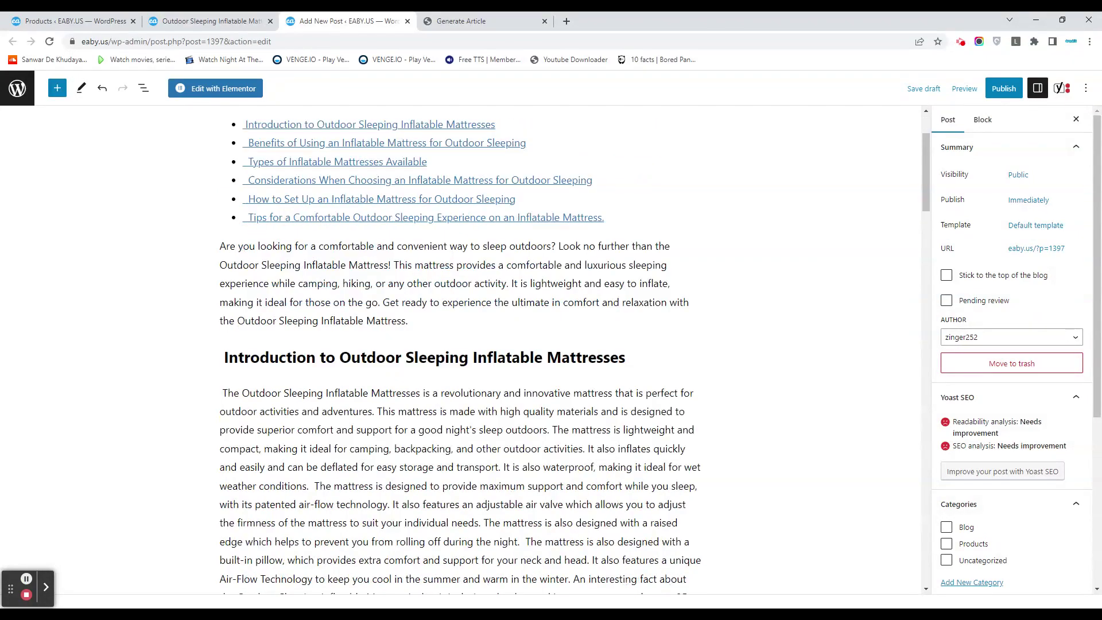
scroll(459, 344, down, 2)
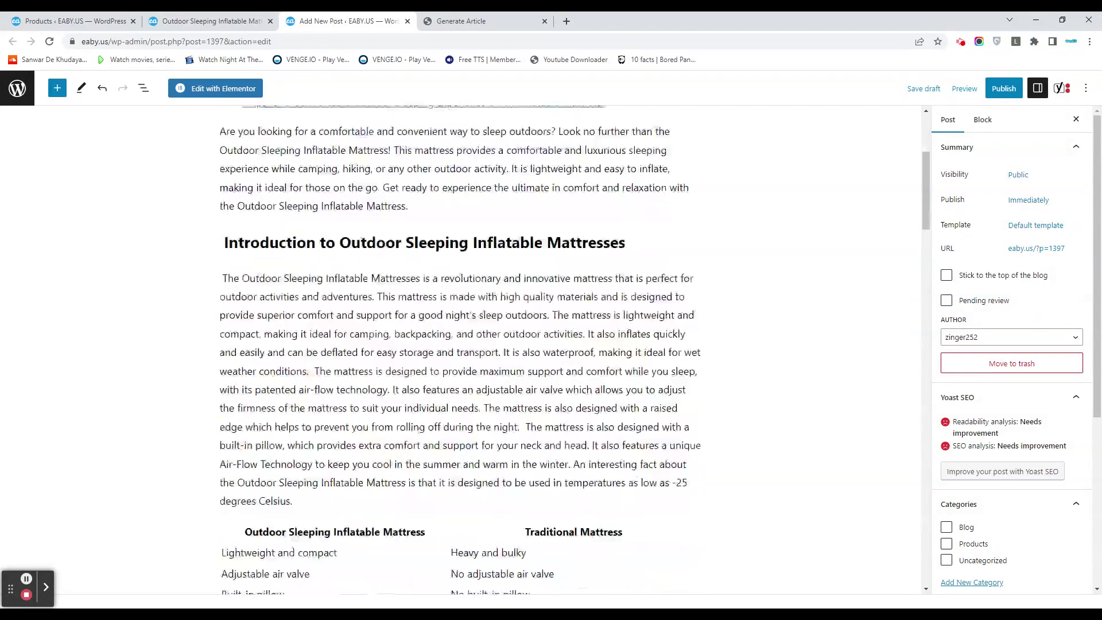
scroll(459, 344, down, 1)
scroll(459, 344, down, 2)
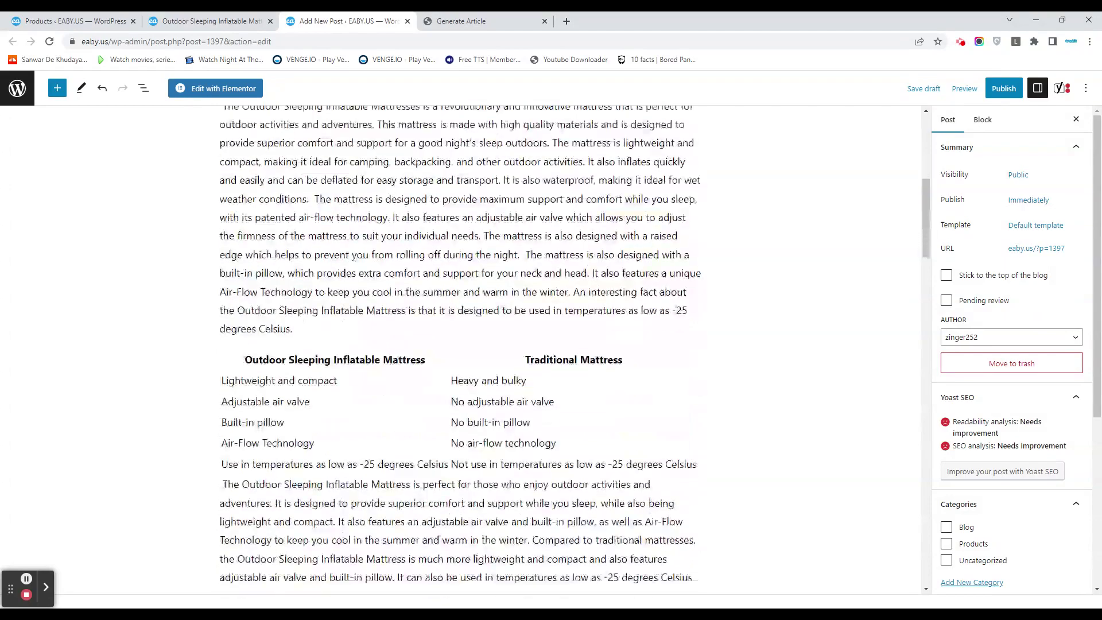
scroll(459, 344, up, 1)
Review the generated article's headings, reviews, bullet tips and closing comfort section
scroll(459, 344, down, 2)
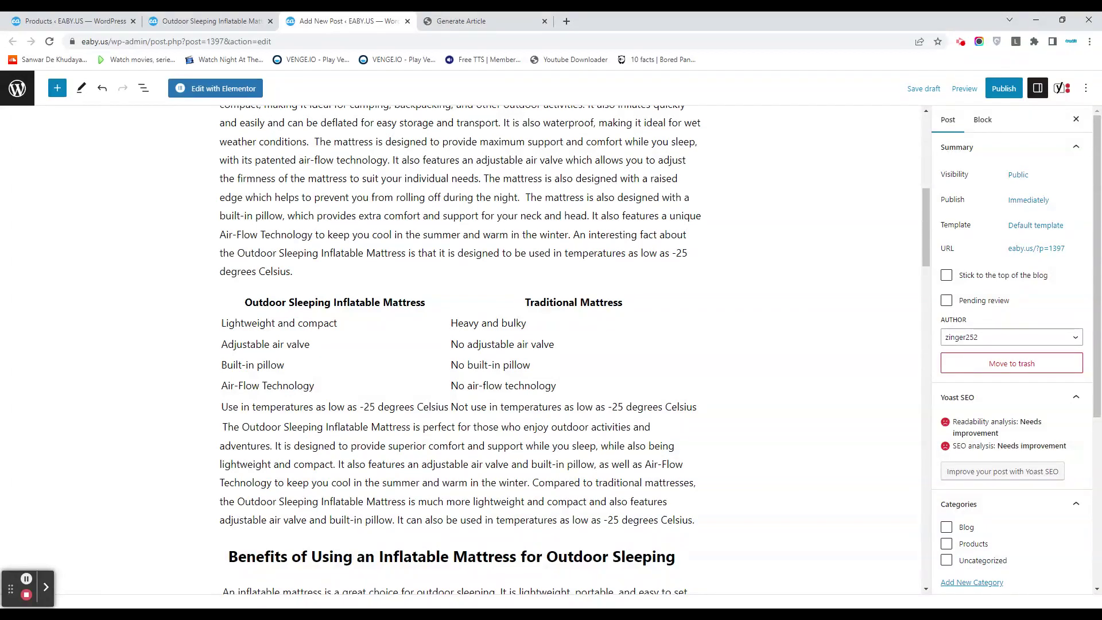
scroll(459, 344, down, 1)
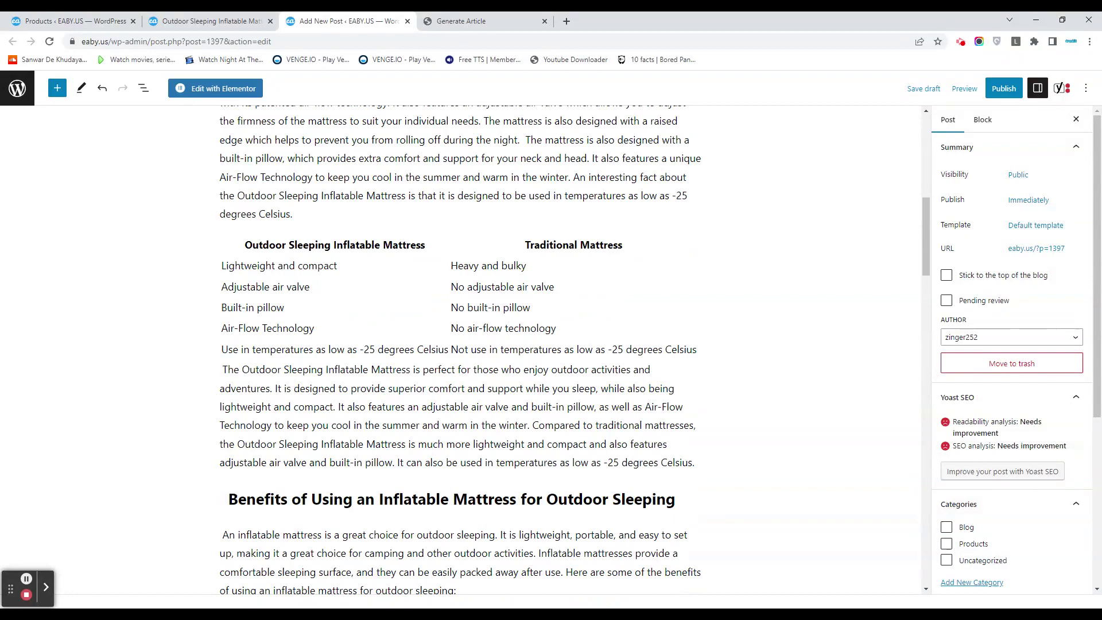
scroll(459, 344, down, 1)
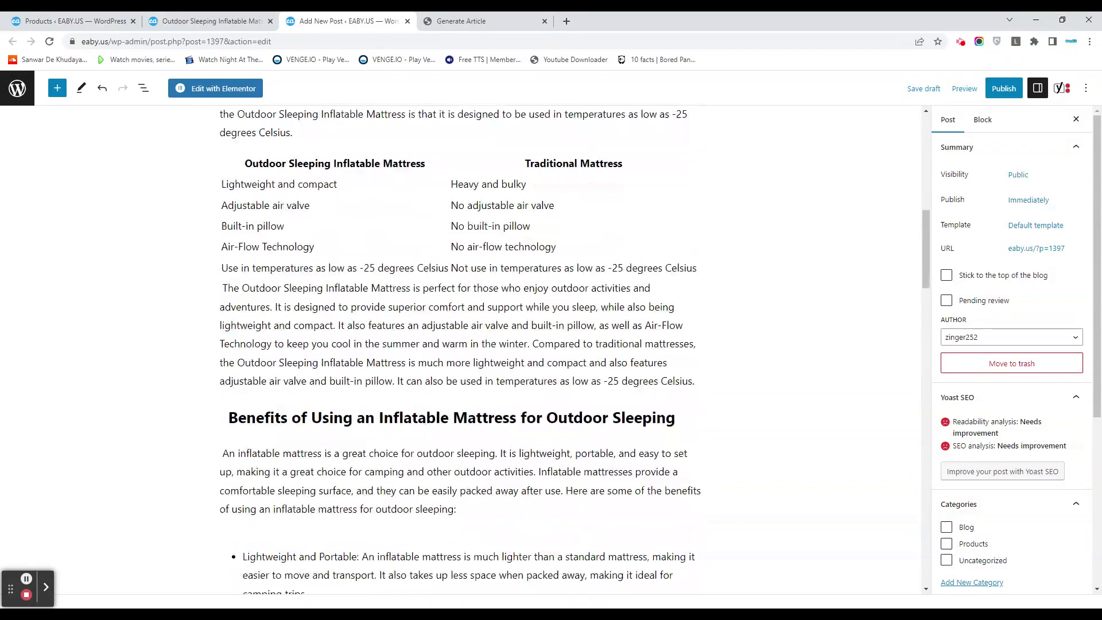
scroll(459, 344, down, 1)
scroll(459, 344, down, 1)
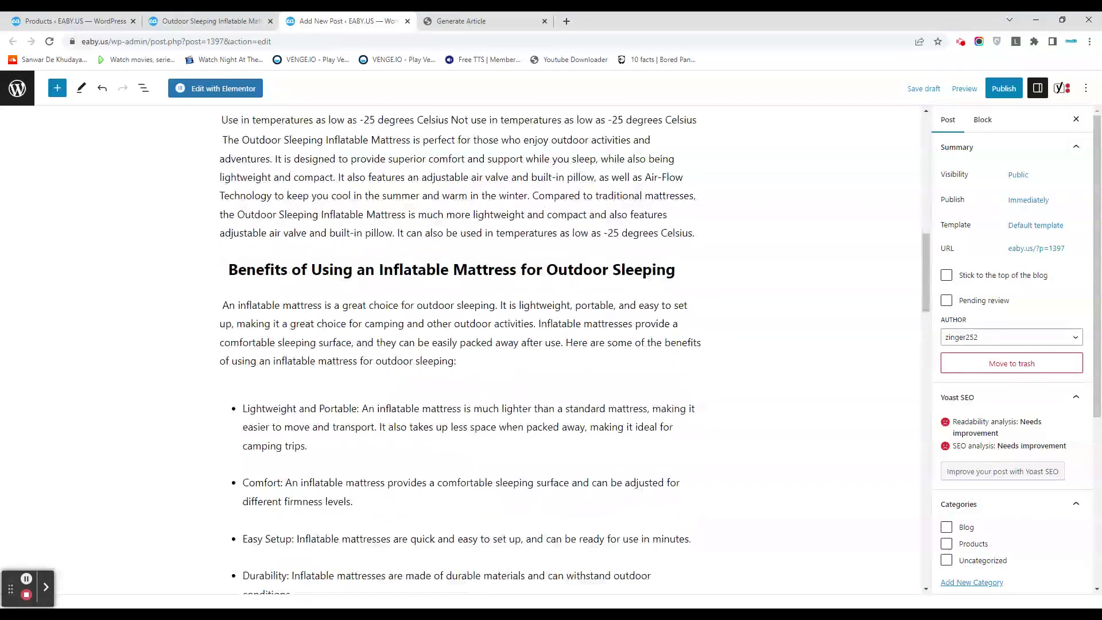
scroll(459, 344, down, 1)
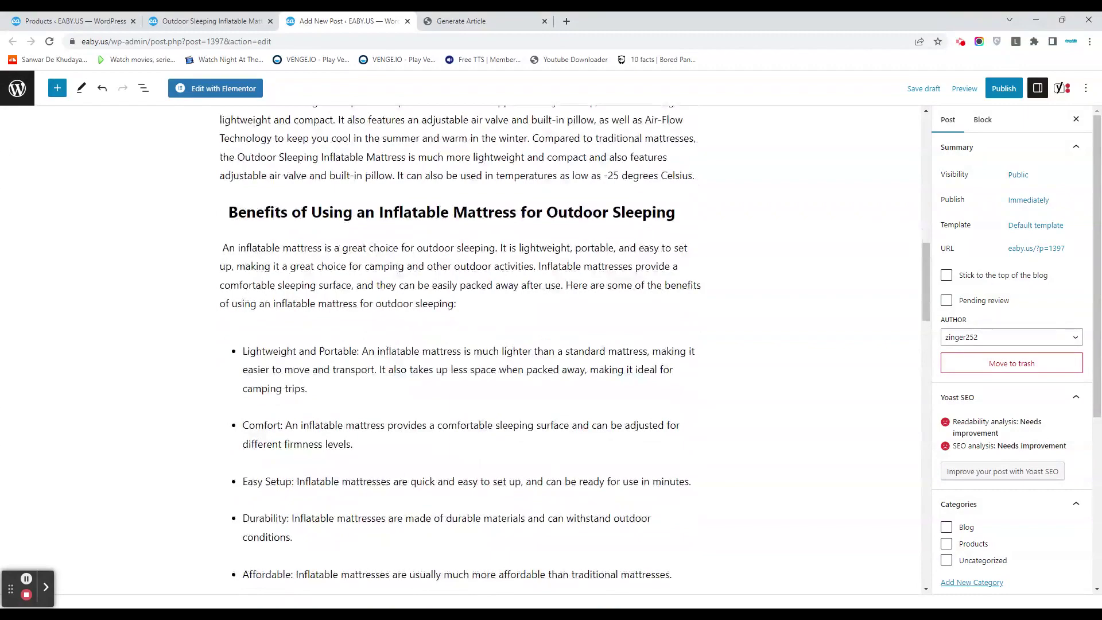
scroll(459, 345, down, 2)
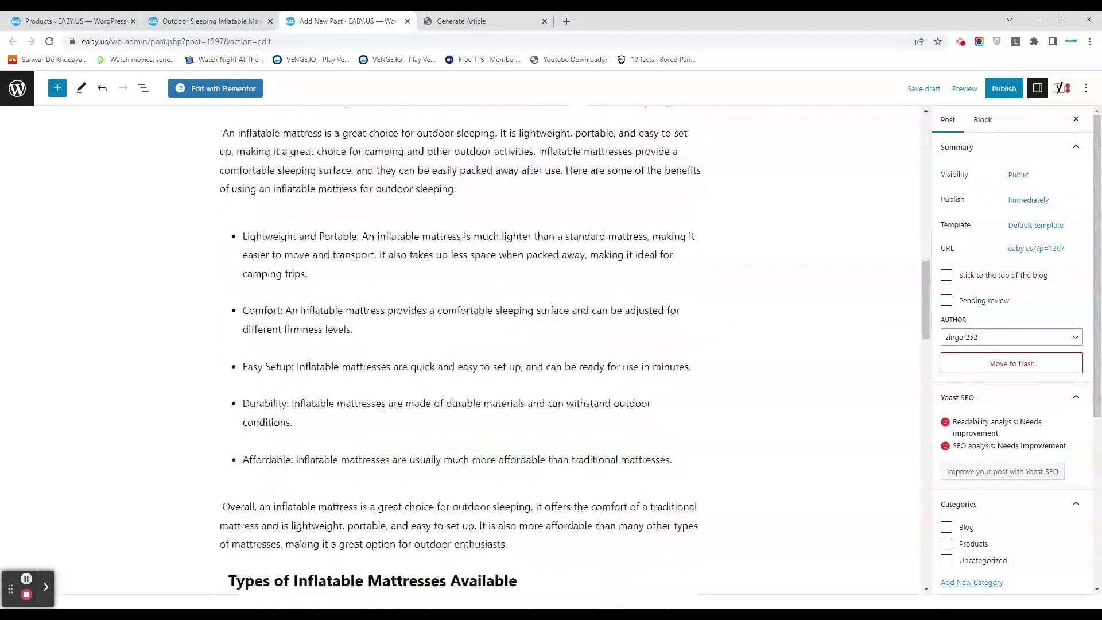
scroll(459, 344, down, 1)
scroll(459, 345, down, 3)
scroll(459, 344, down, 2)
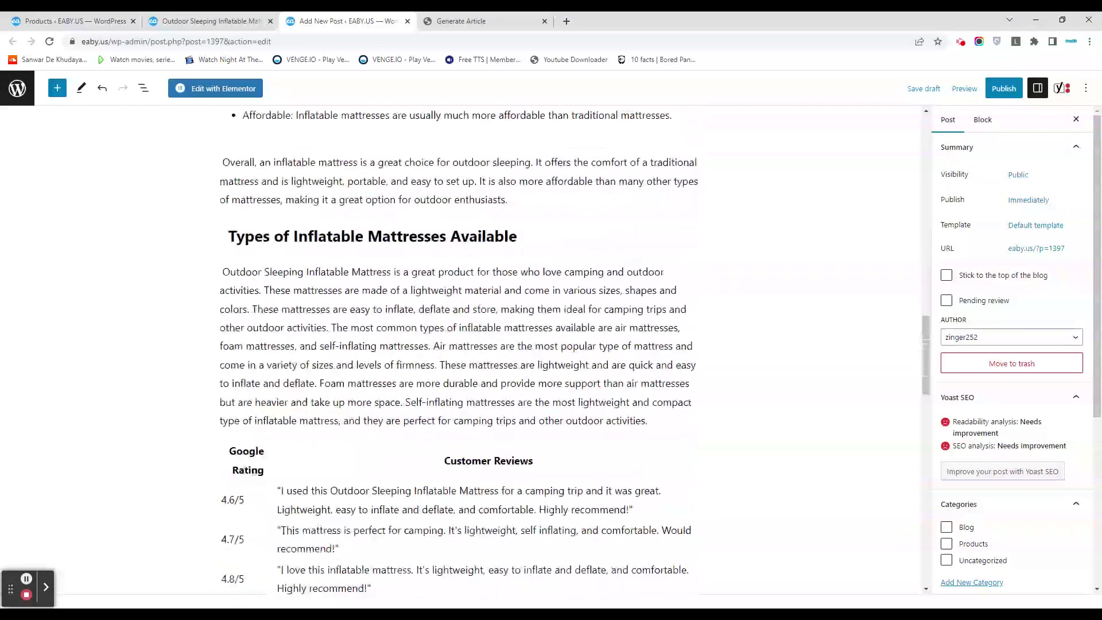
scroll(459, 344, down, 2)
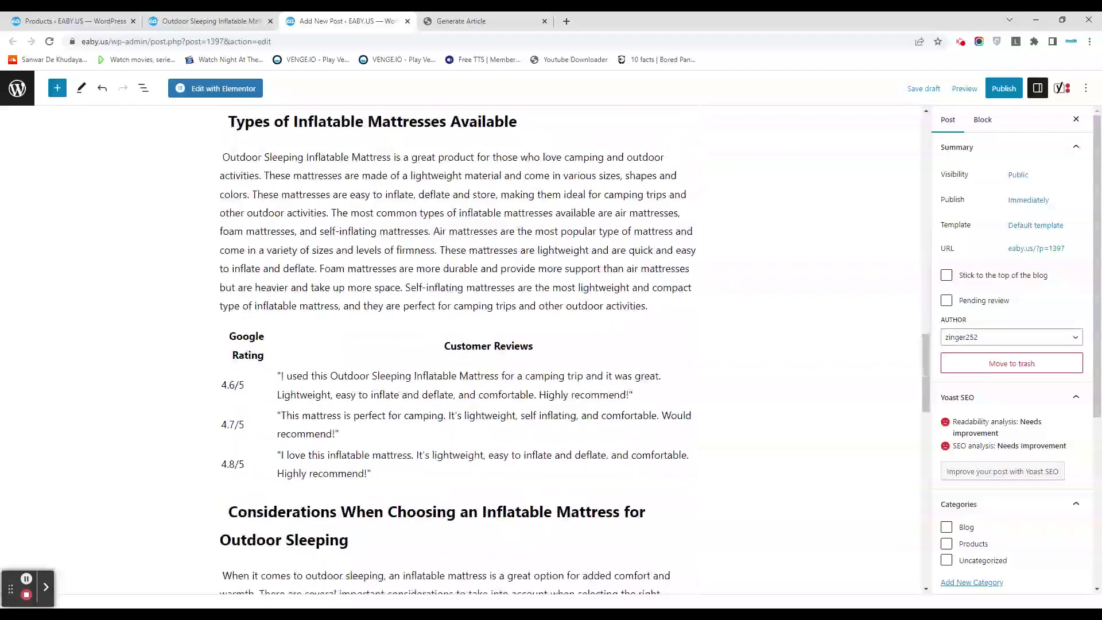
scroll(459, 344, down, 2)
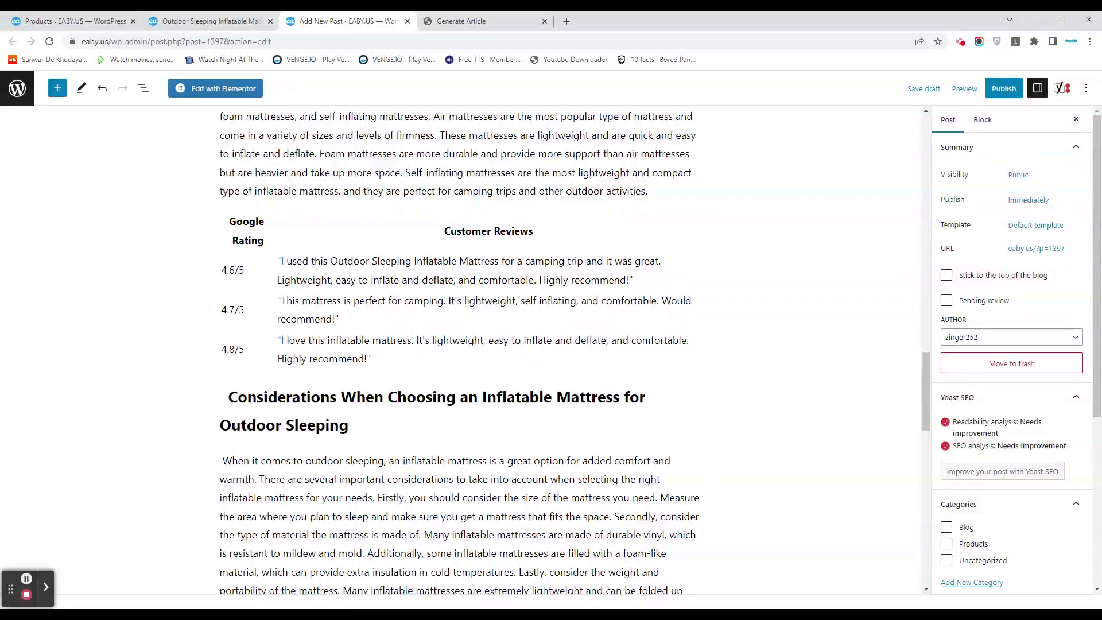
scroll(459, 344, down, 2)
scroll(458, 344, down, 2)
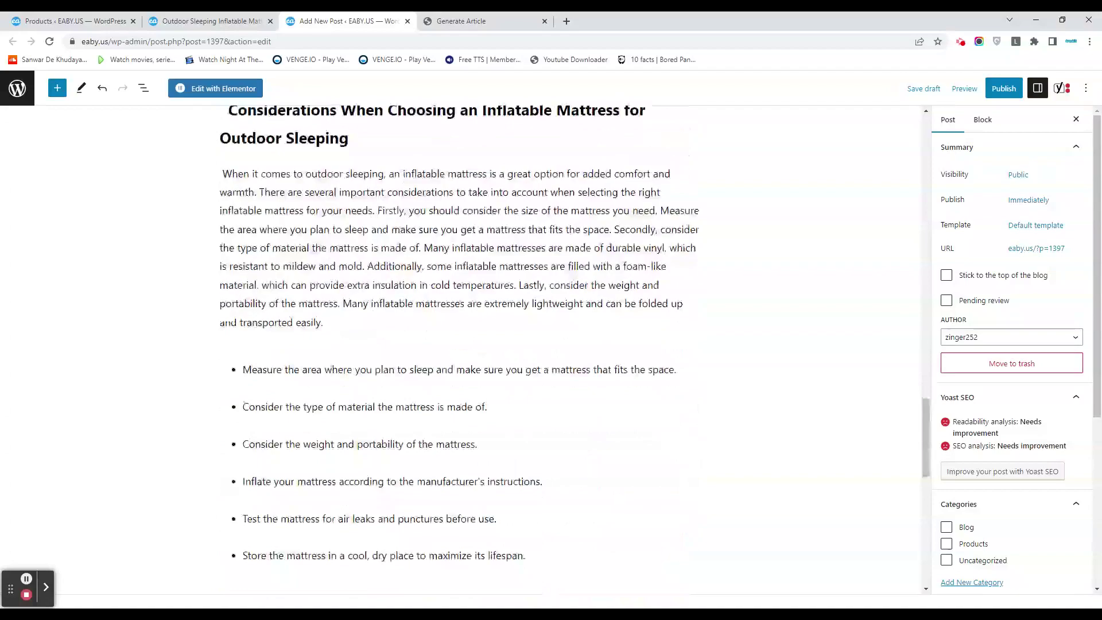
scroll(459, 345, down, 2)
scroll(459, 344, down, 2)
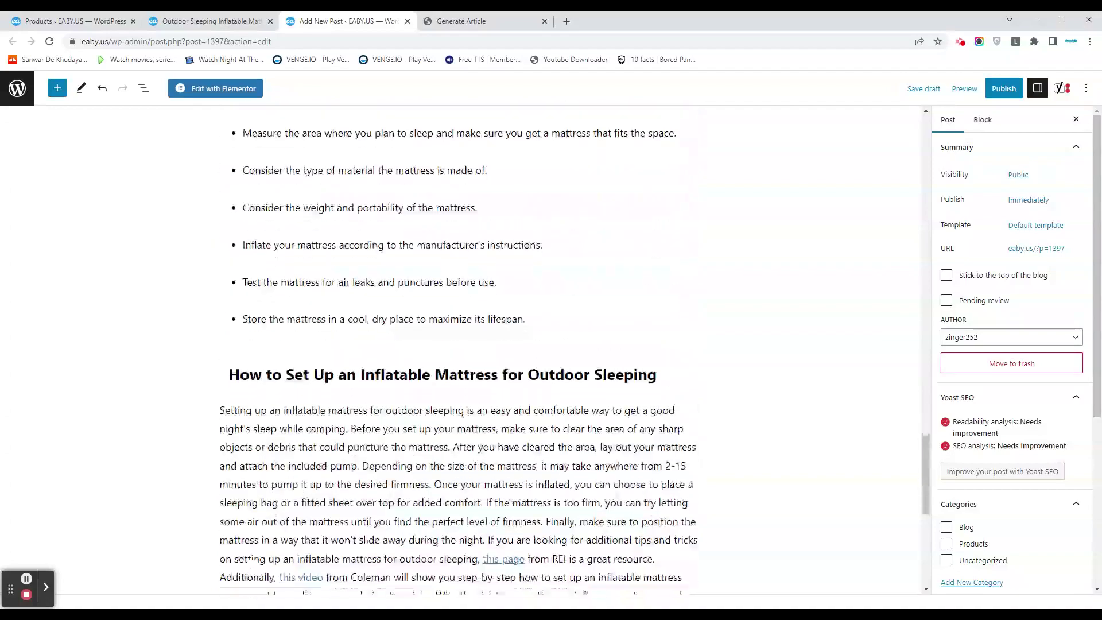
scroll(459, 344, down, 2)
scroll(458, 344, down, 2)
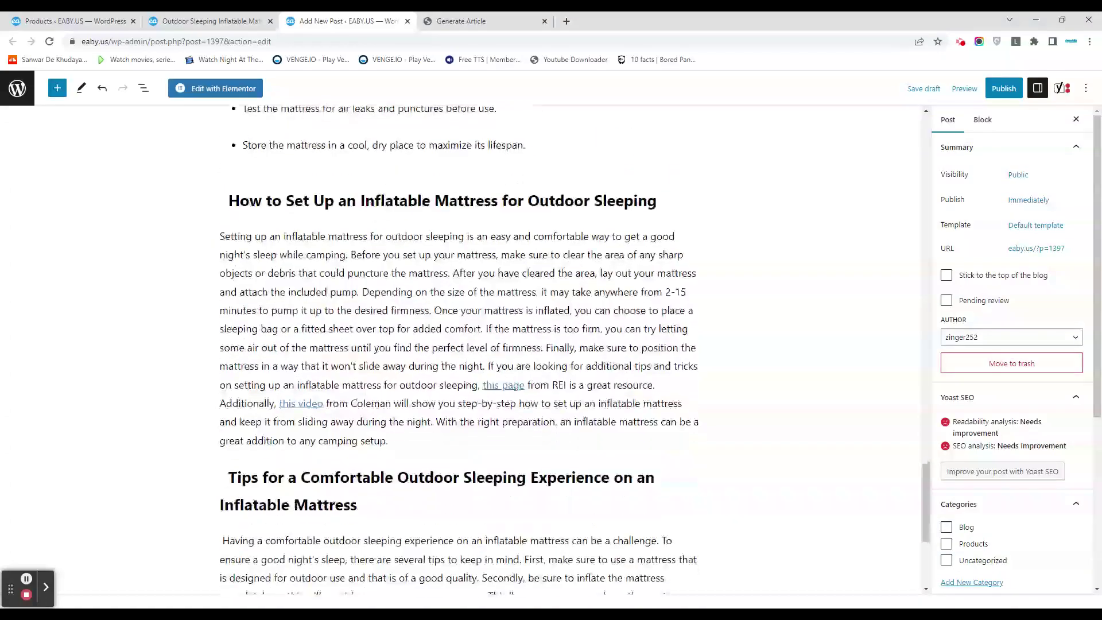
scroll(459, 344, down, 2)
scroll(459, 344, up, 2)
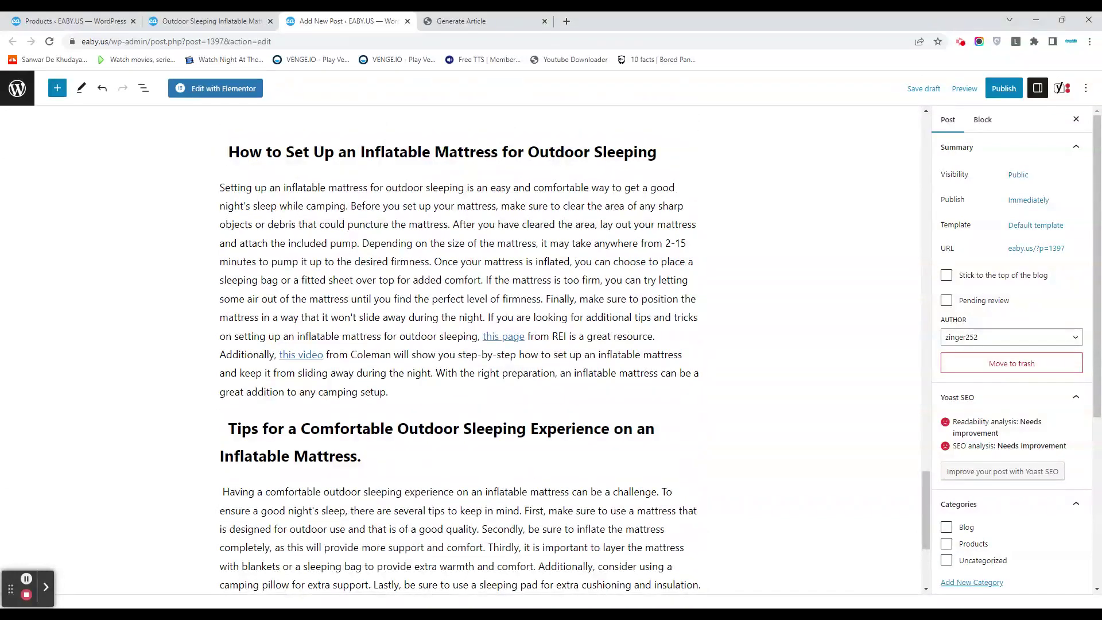
scroll(459, 345, down, 2)
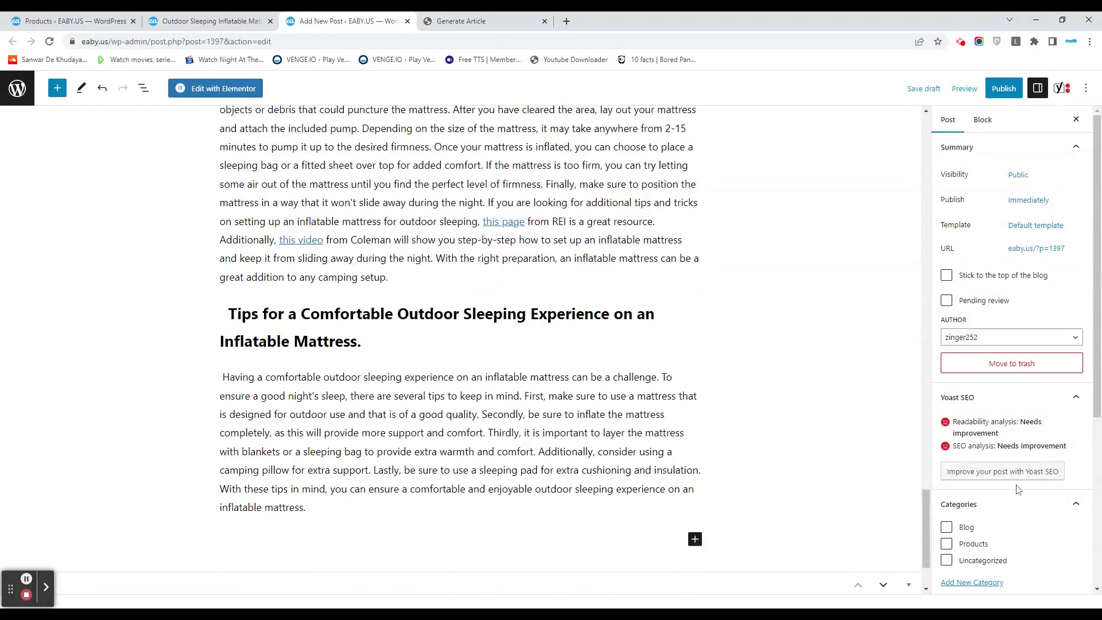
File the post under the Blog and Products categories
click(945, 527)
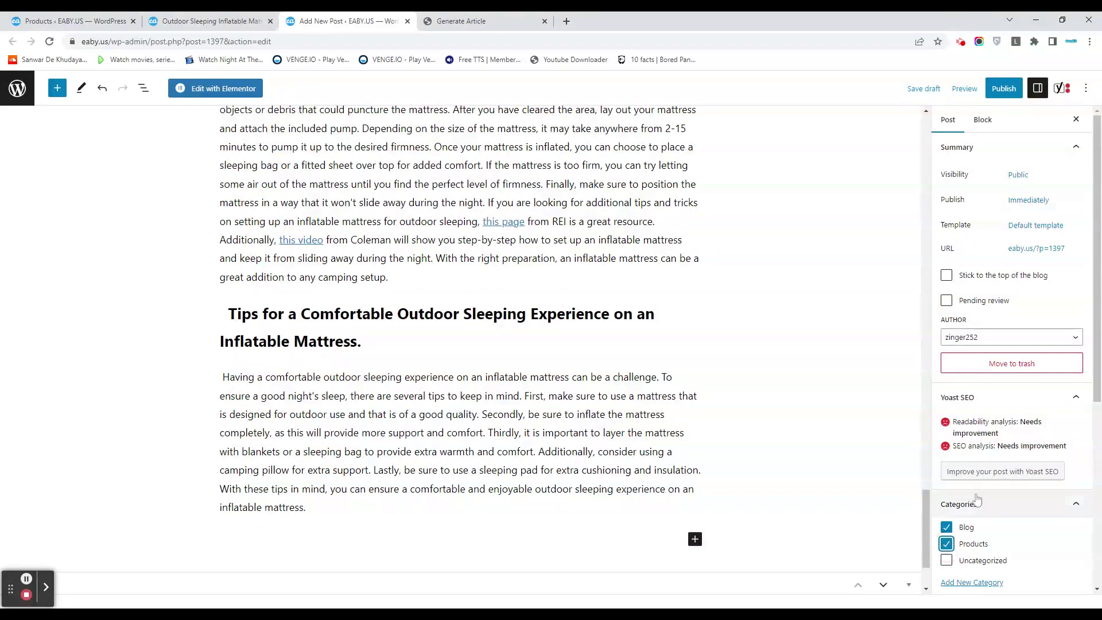
scroll(981, 511, down, 1)
scroll(1013, 539, down, 2)
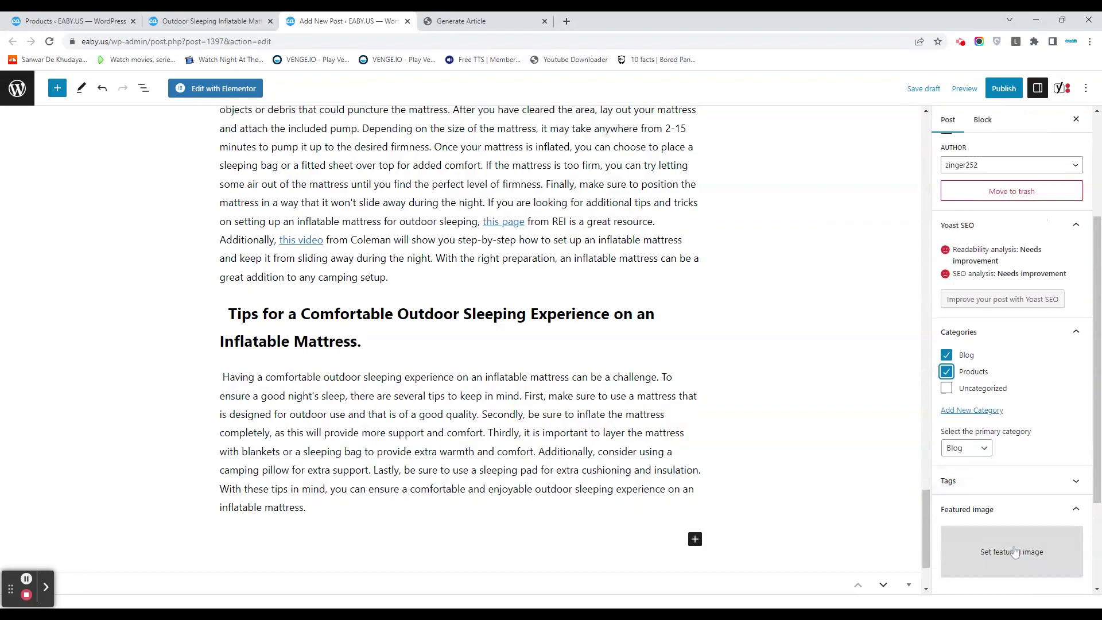
Tag the post 'outdoor sleeping bags' and publish it
click(1009, 480)
click(996, 521)
text(outd)
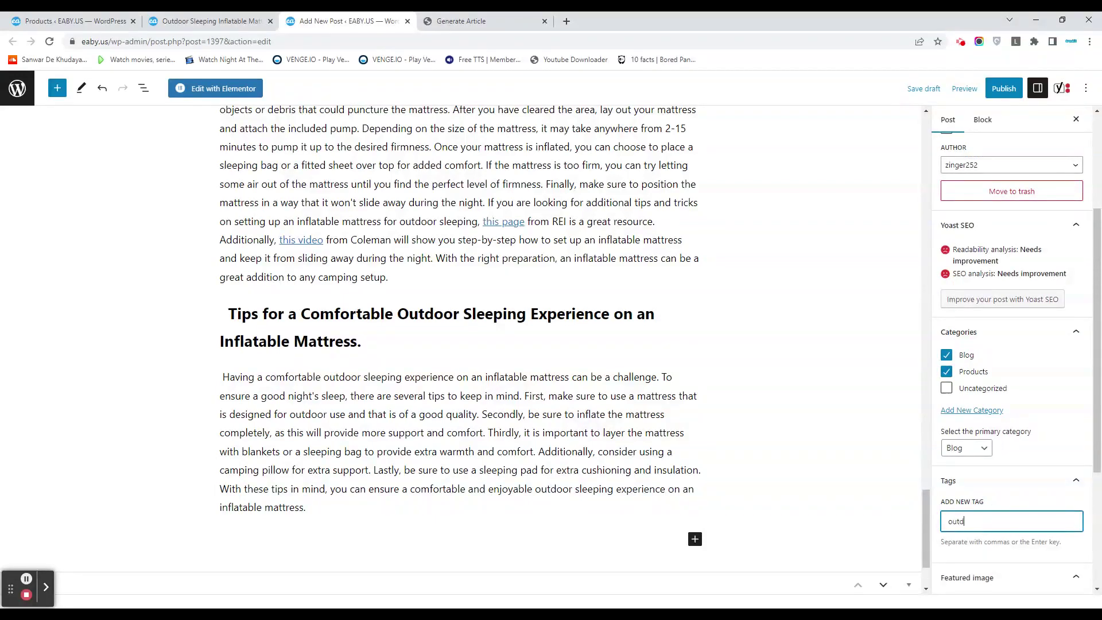
text(oor sleepi)
text(ng bags)
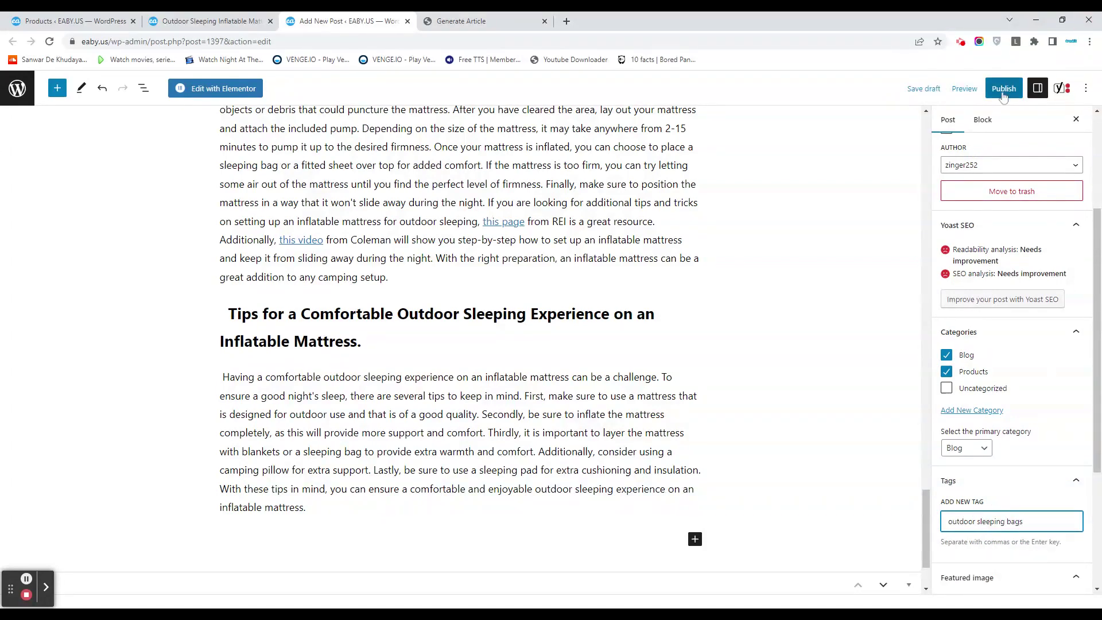
click(1001, 91)
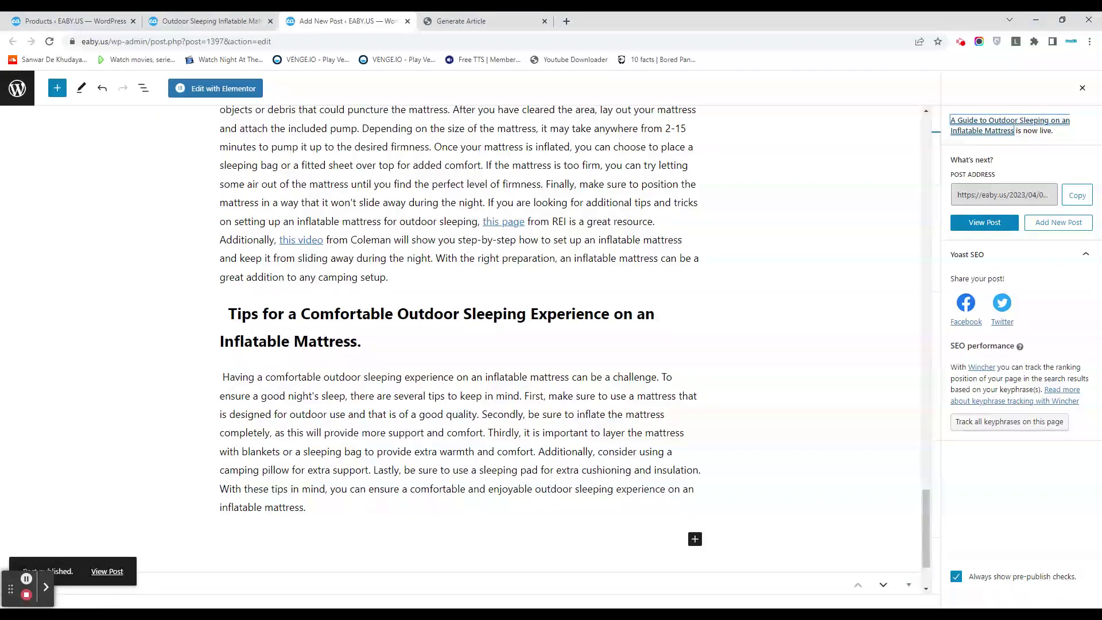
From the site's Blog listing, open the 'A Guide to Outdoor Sleeping…' post
click(212, 21)
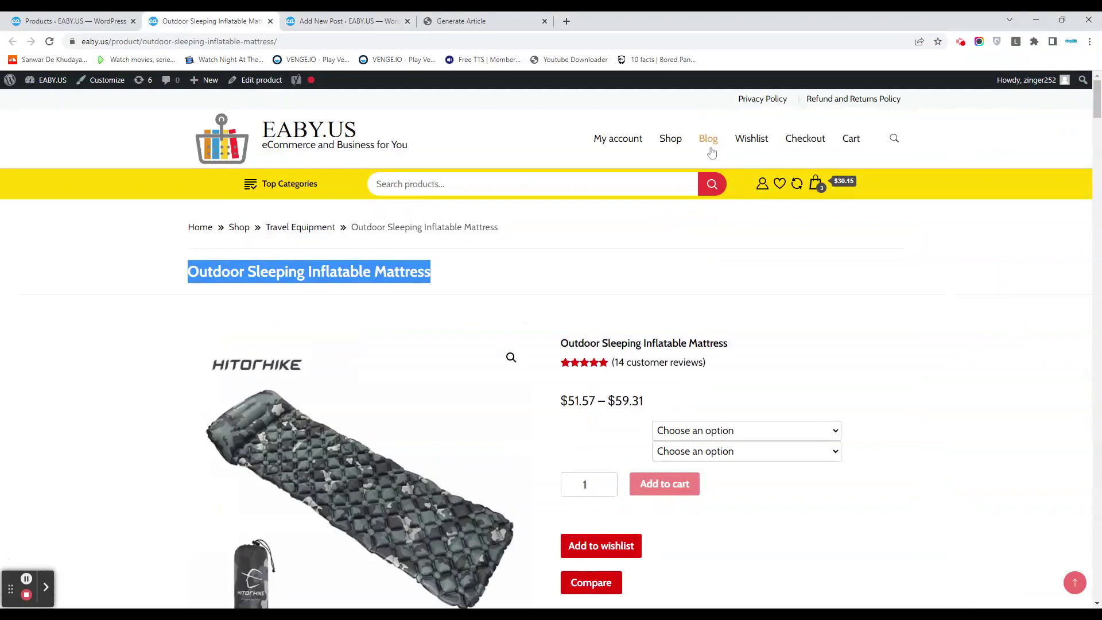
click(709, 151)
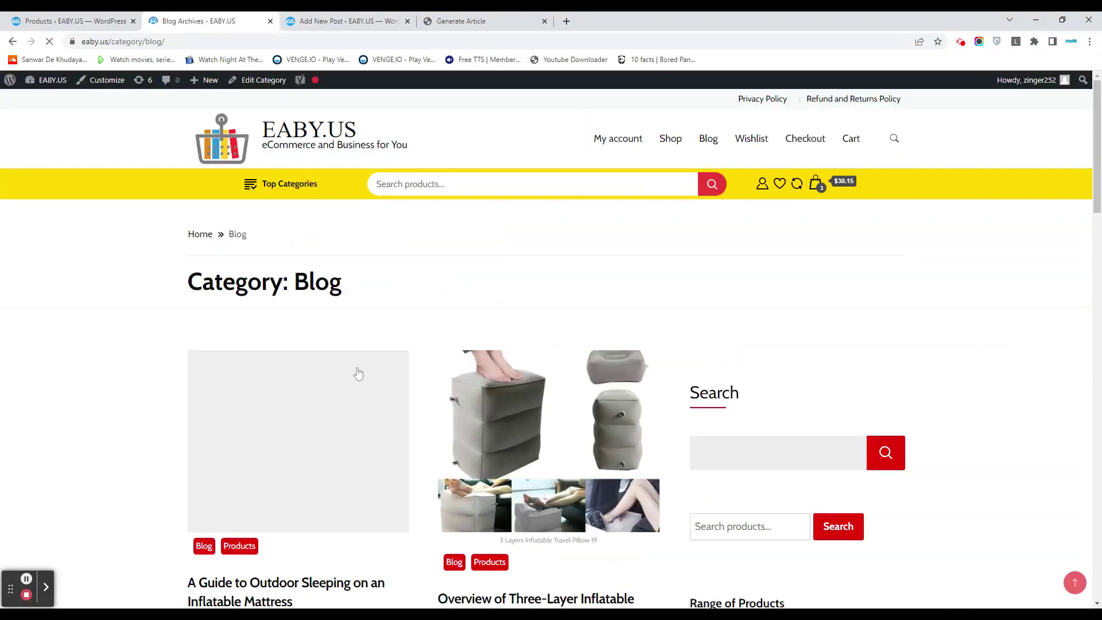
scroll(303, 412, down, 2)
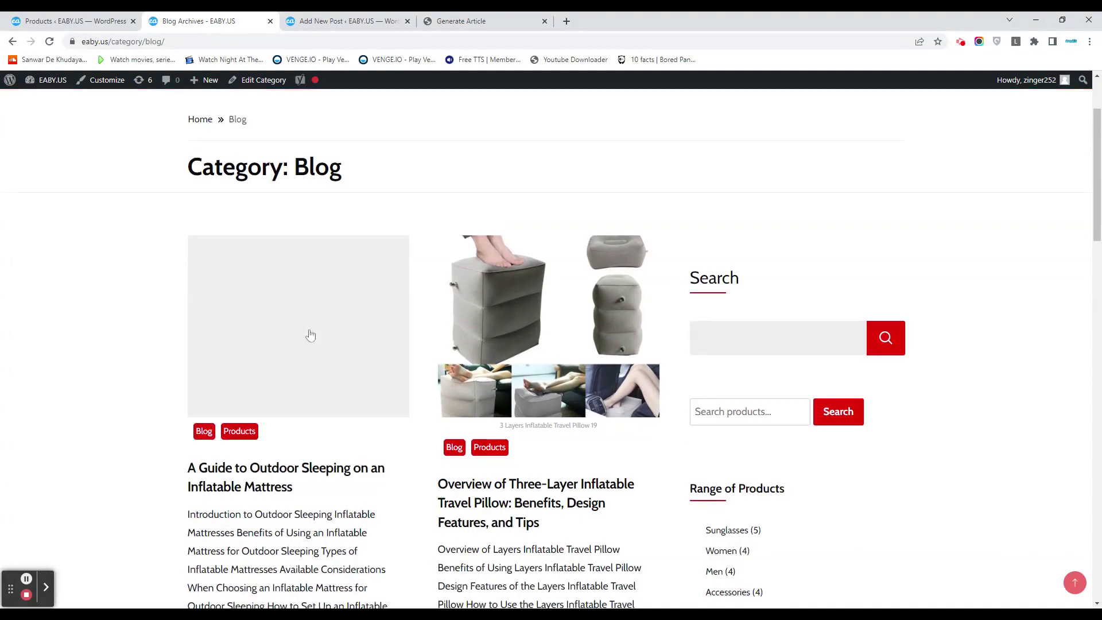
click(309, 335)
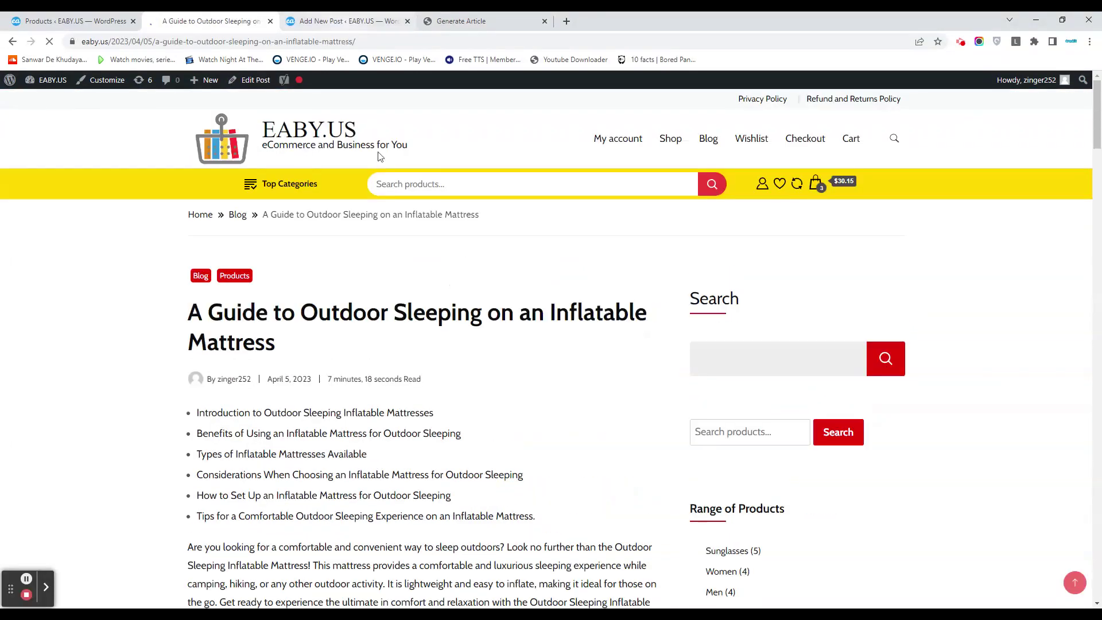
Read through the live guide and highlight 'Outdoor Sleeping' in its title
scroll(551, 448, down, 1)
scroll(550, 448, down, 8)
scroll(551, 448, down, 6)
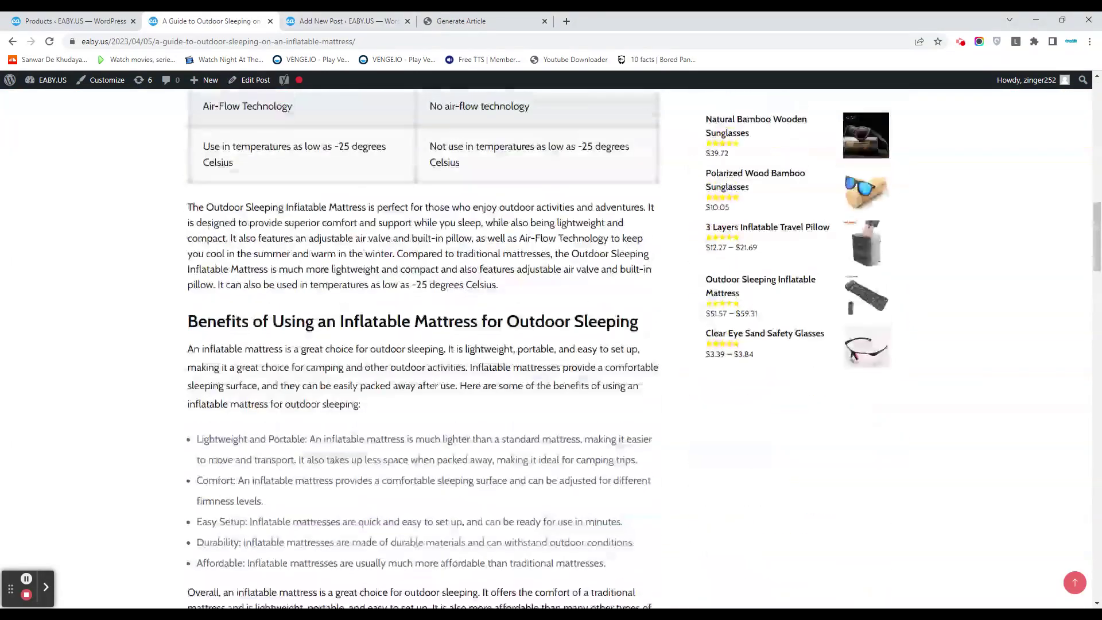
scroll(505, 454, up, 2)
scroll(505, 454, down, 10)
scroll(505, 454, down, 5)
scroll(505, 454, down, 5)
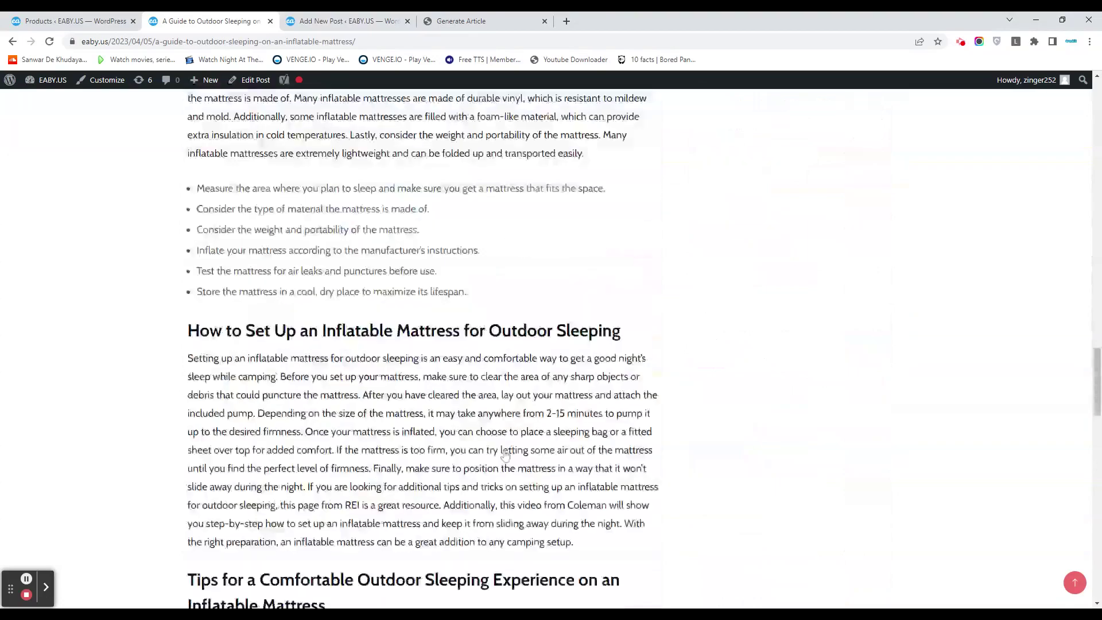
scroll(505, 454, down, 8)
scroll(505, 455, down, 4)
scroll(436, 426, up, 9)
scroll(436, 425, up, 10)
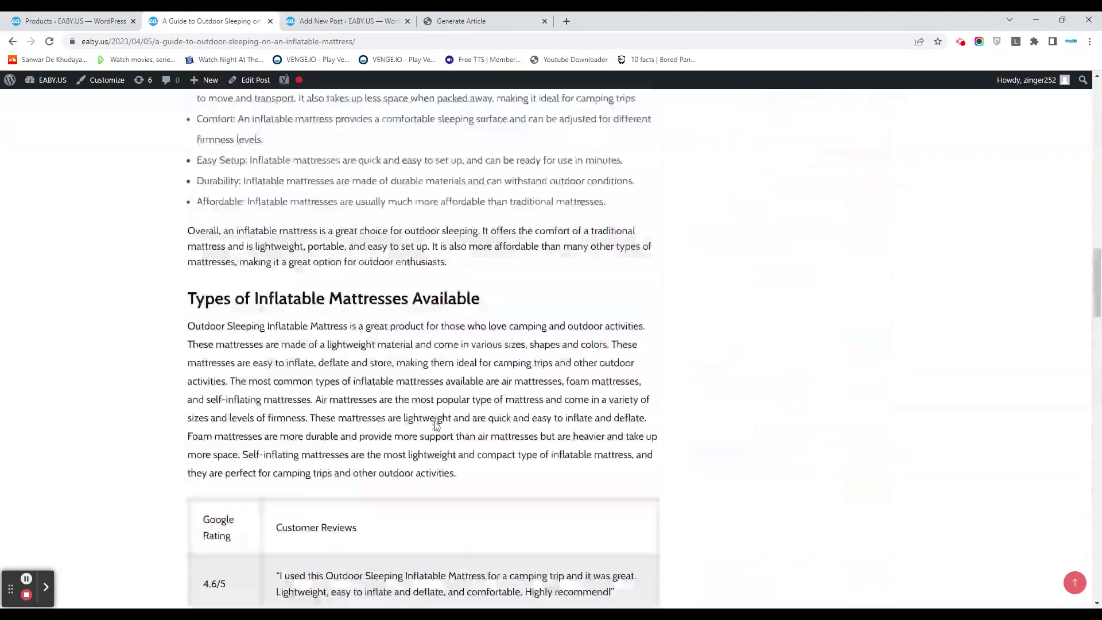
scroll(436, 424, up, 10)
scroll(441, 433, up, 5)
scroll(445, 439, up, 5)
scroll(451, 444, up, 5)
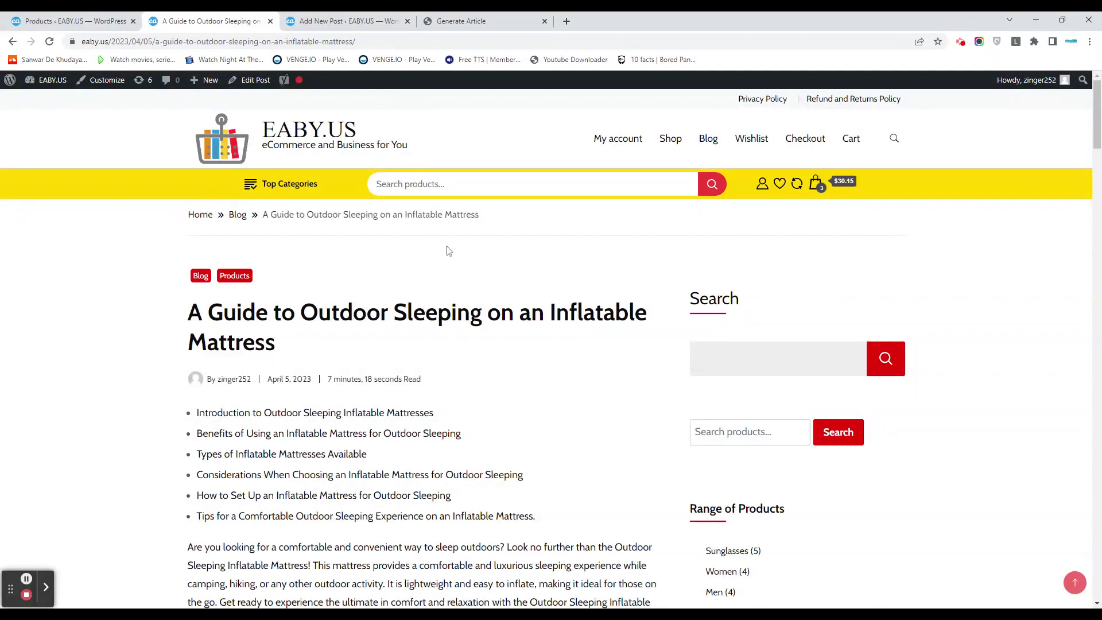
drag(300, 312, 481, 319)
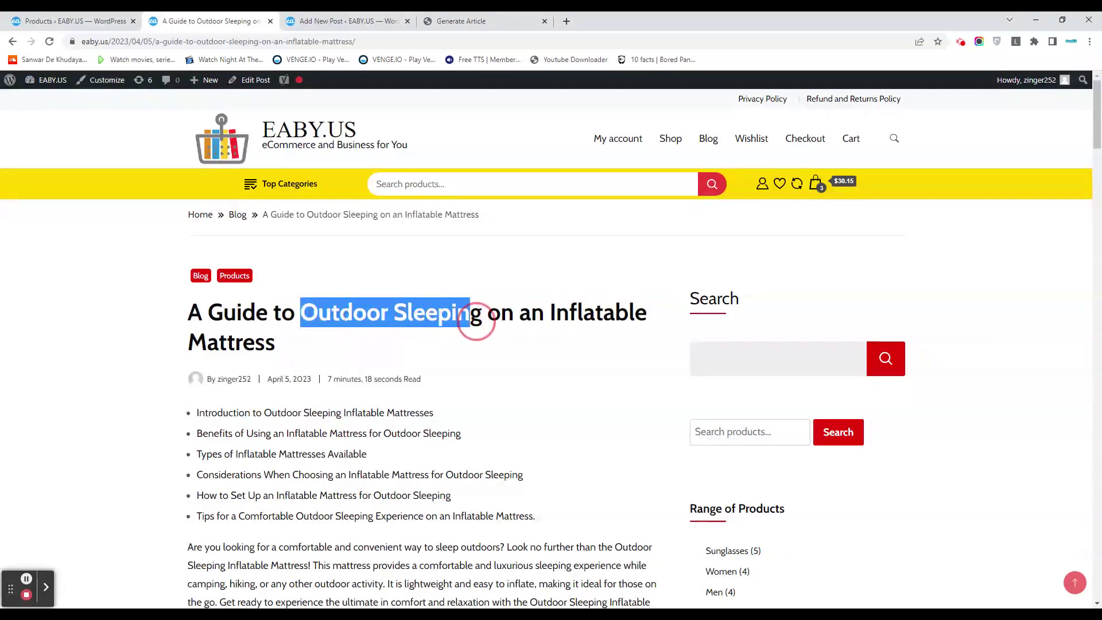
click(470, 21)
Generate a Professional-tone English article on the pasted mattress topic at temperature 0.7
click(516, 175)
text(Outdoor Sleeping Inflatable Mattress)
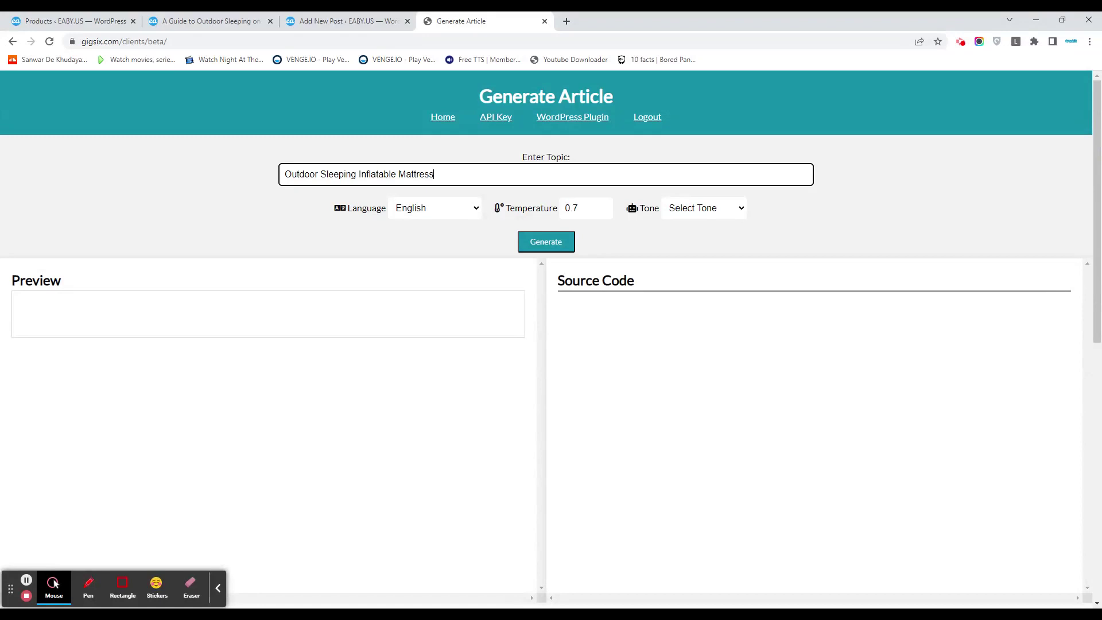
click(475, 210)
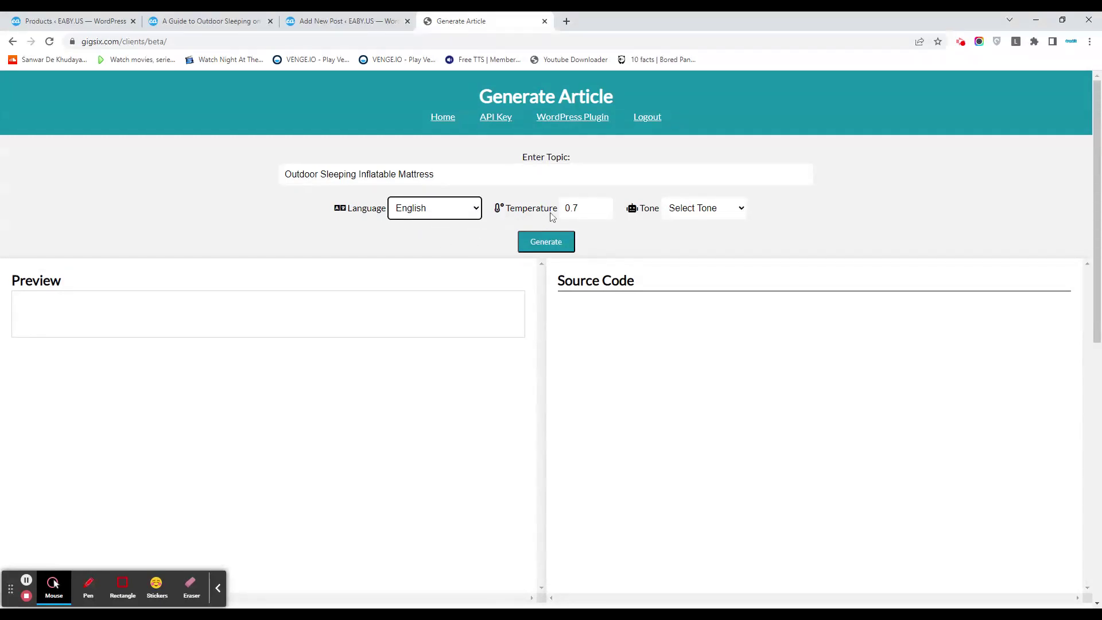
click(597, 208)
click(706, 209)
click(710, 224)
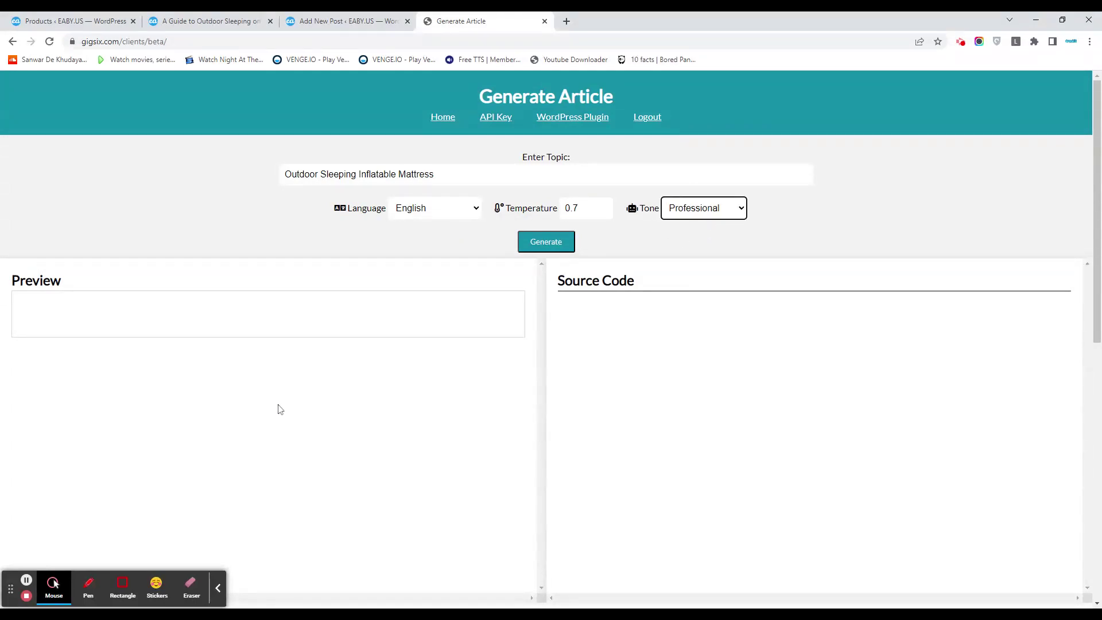
click(545, 248)
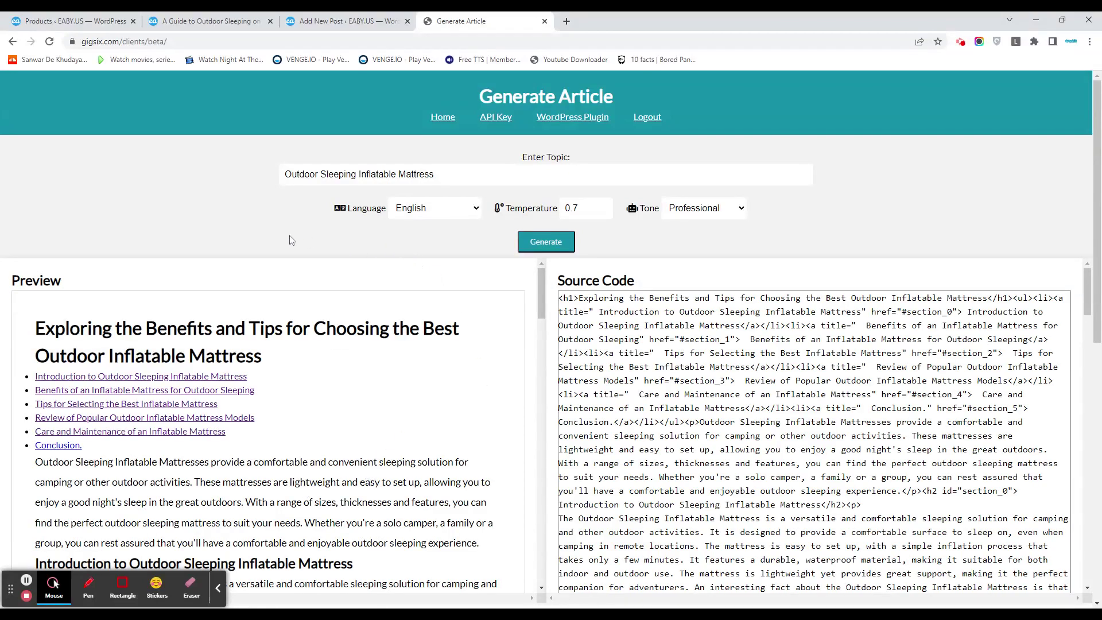
Scroll through the generated article's Preview and Source Code
scroll(216, 226, down, 1)
scroll(309, 292, down, 1)
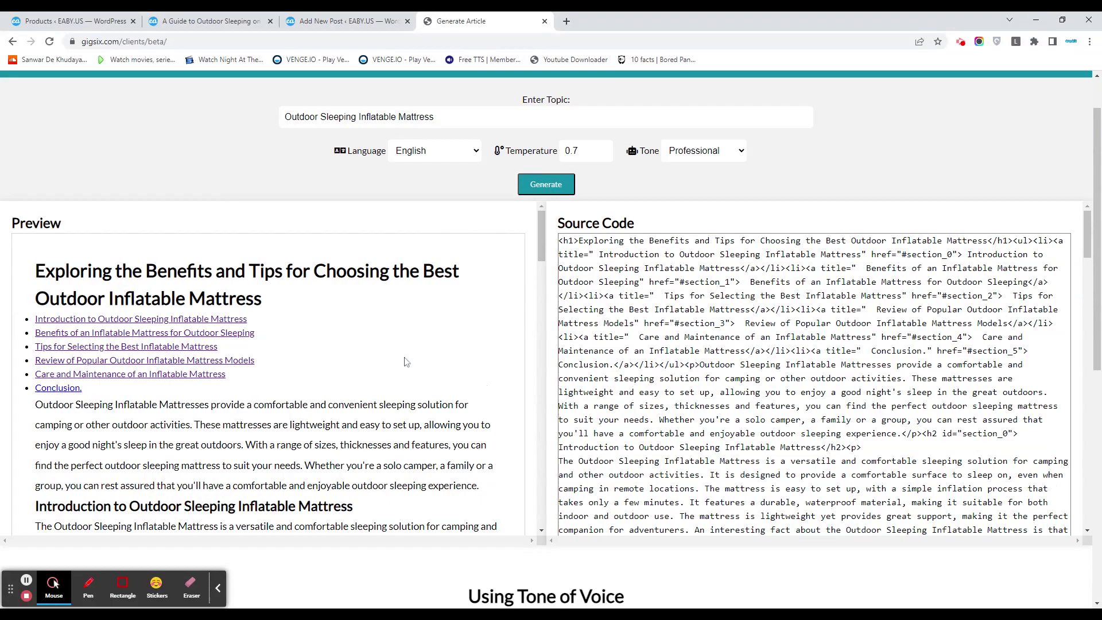
scroll(405, 361, down, 5)
scroll(404, 423, down, 10)
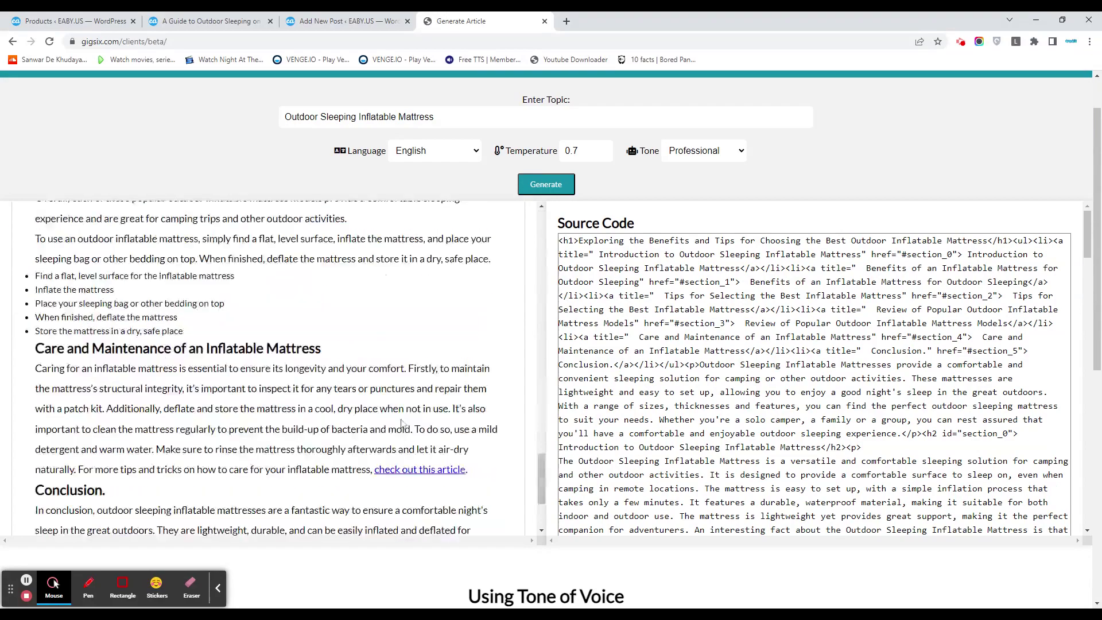
click(428, 504)
scroll(867, 255, down, 10)
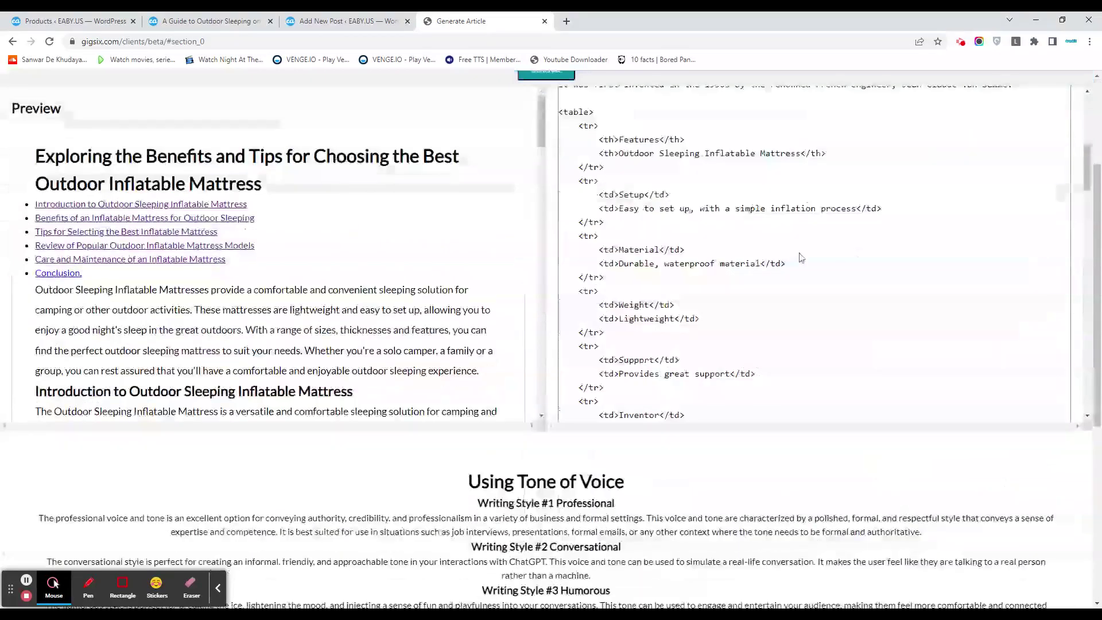
scroll(850, 261, down, 10)
scroll(826, 269, down, 10)
scroll(795, 279, down, 10)
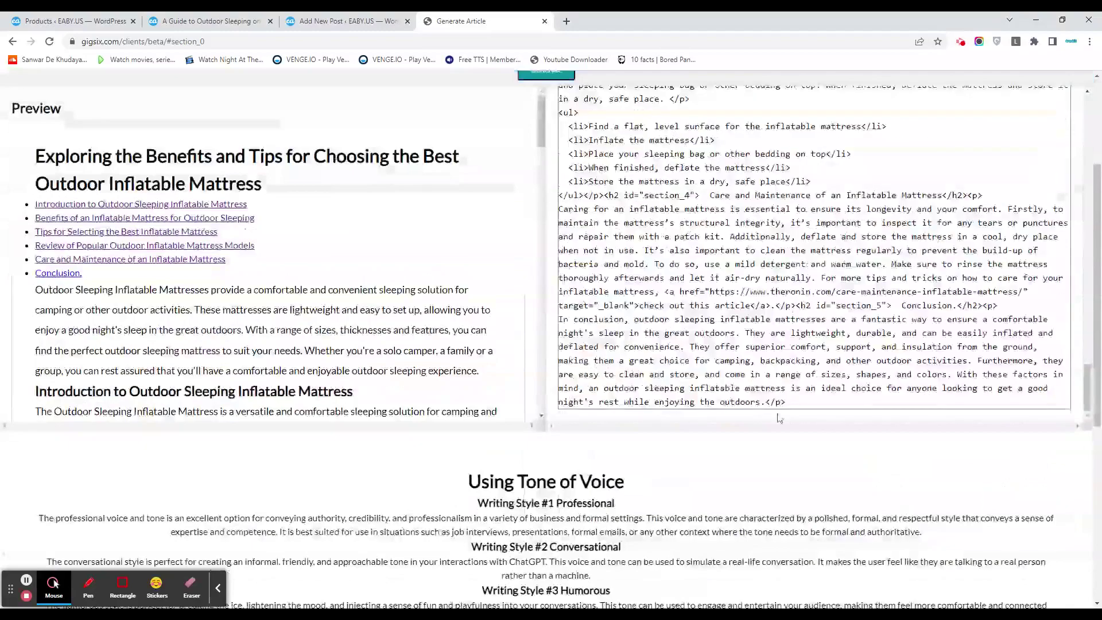
scroll(780, 419, down, 2)
scroll(636, 461, down, 4)
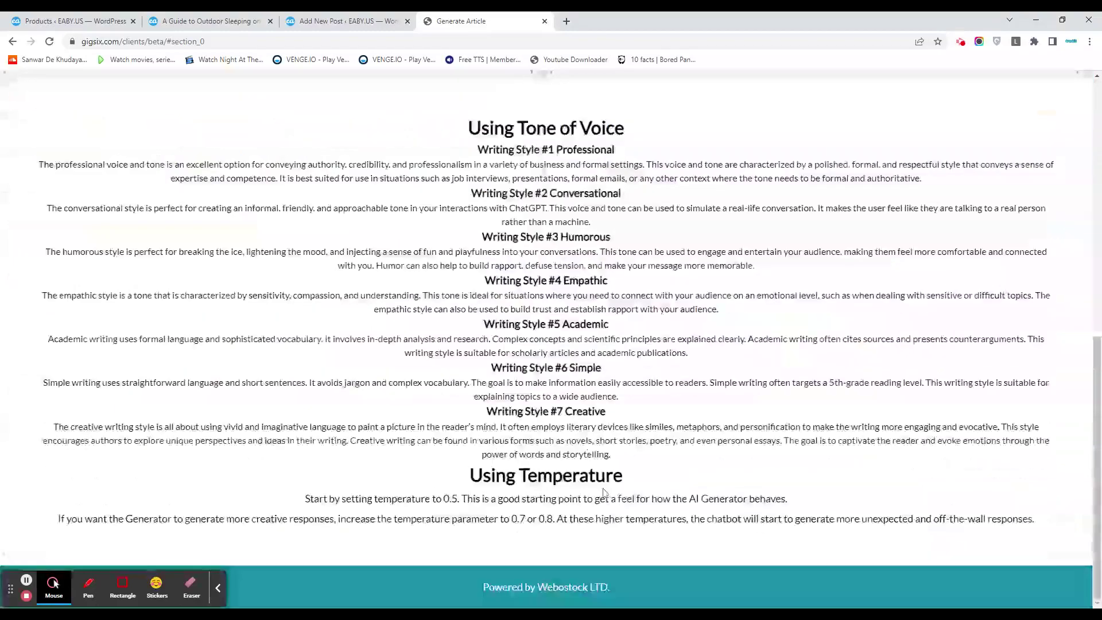
scroll(596, 484, up, 5)
scroll(551, 444, up, 5)
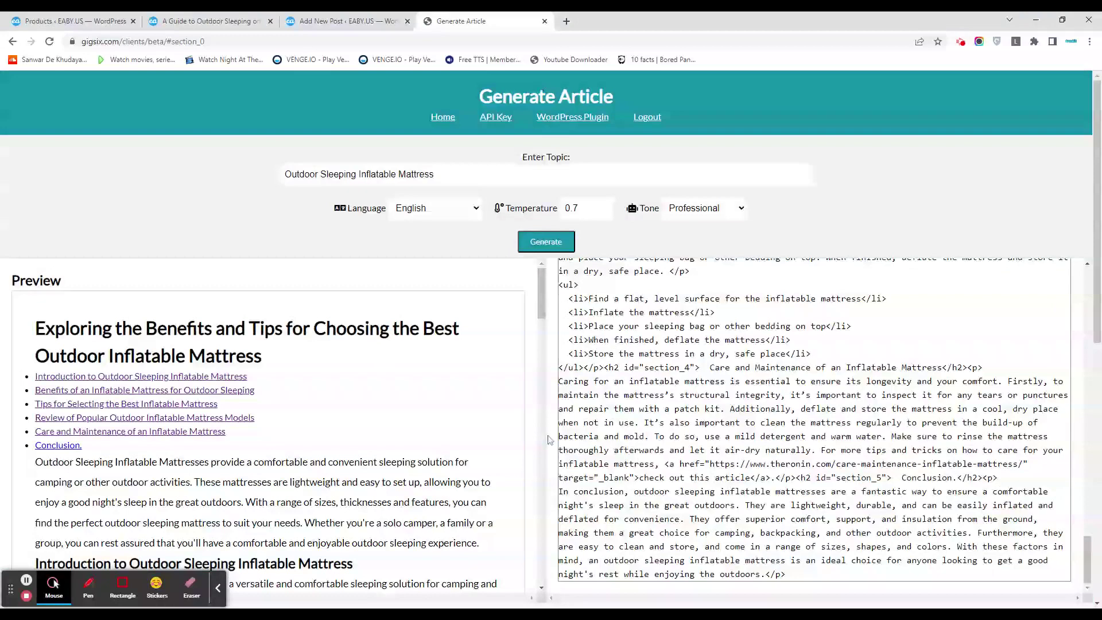
scroll(554, 439, up, 5)
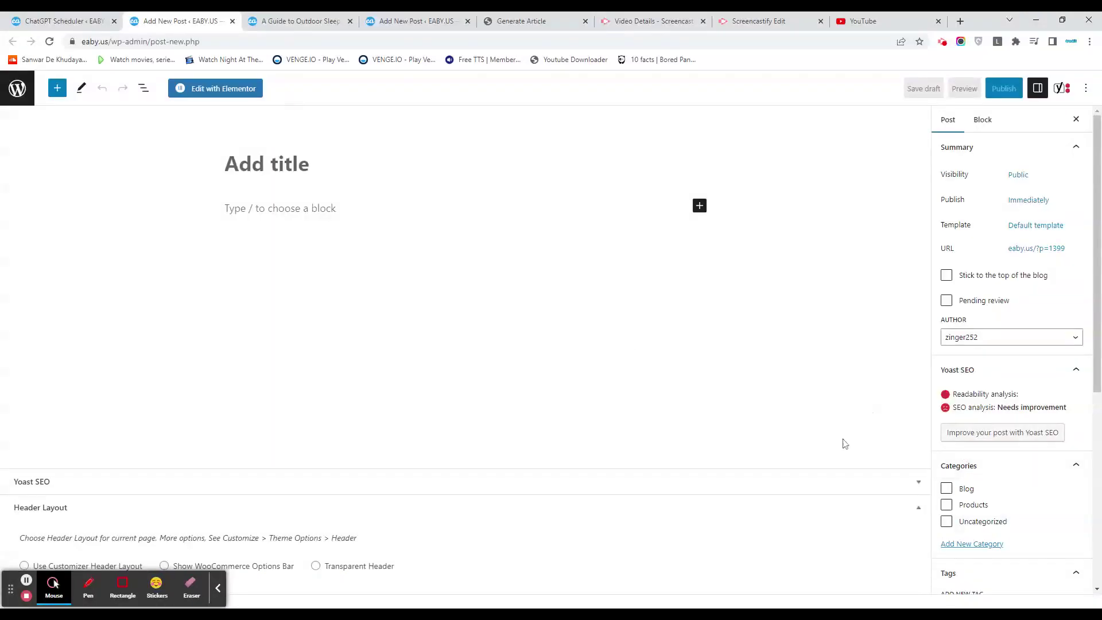
Set the ChatGPT template option and tick the Blog and Products categories
scroll(1062, 439, down, 4)
scroll(1011, 504, down, 2)
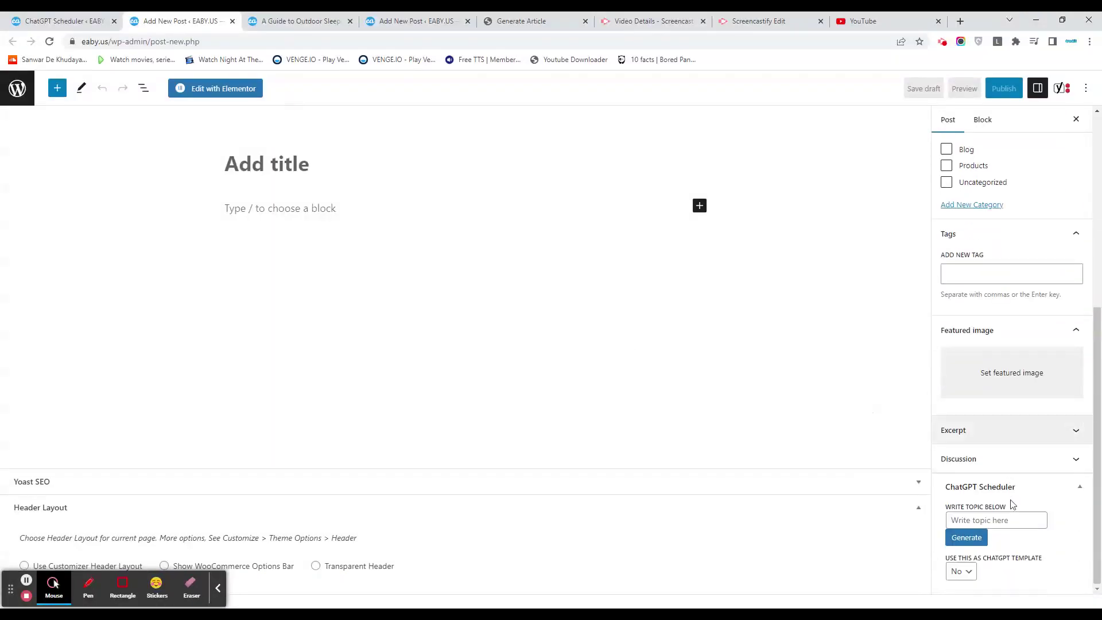
click(961, 571)
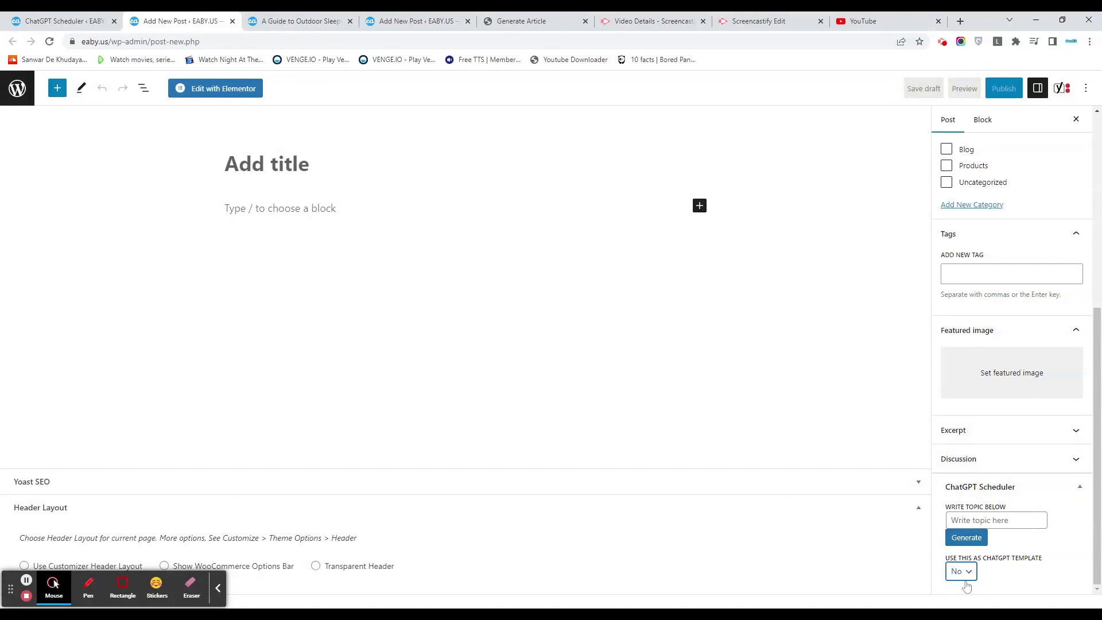
scroll(1027, 482, up, 6)
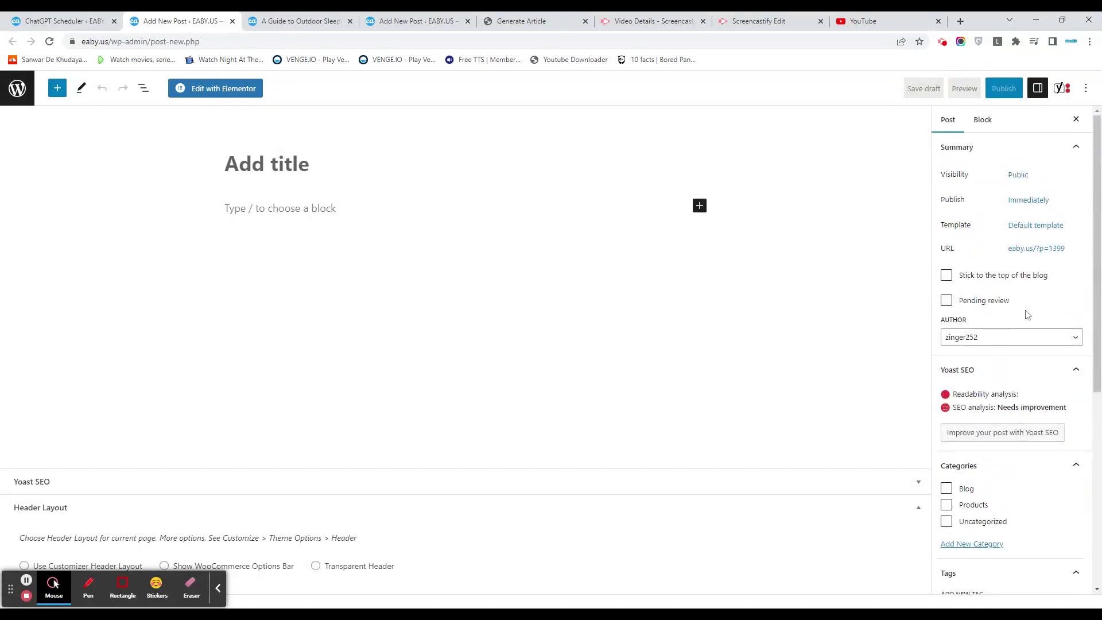
scroll(1027, 314, down, 5)
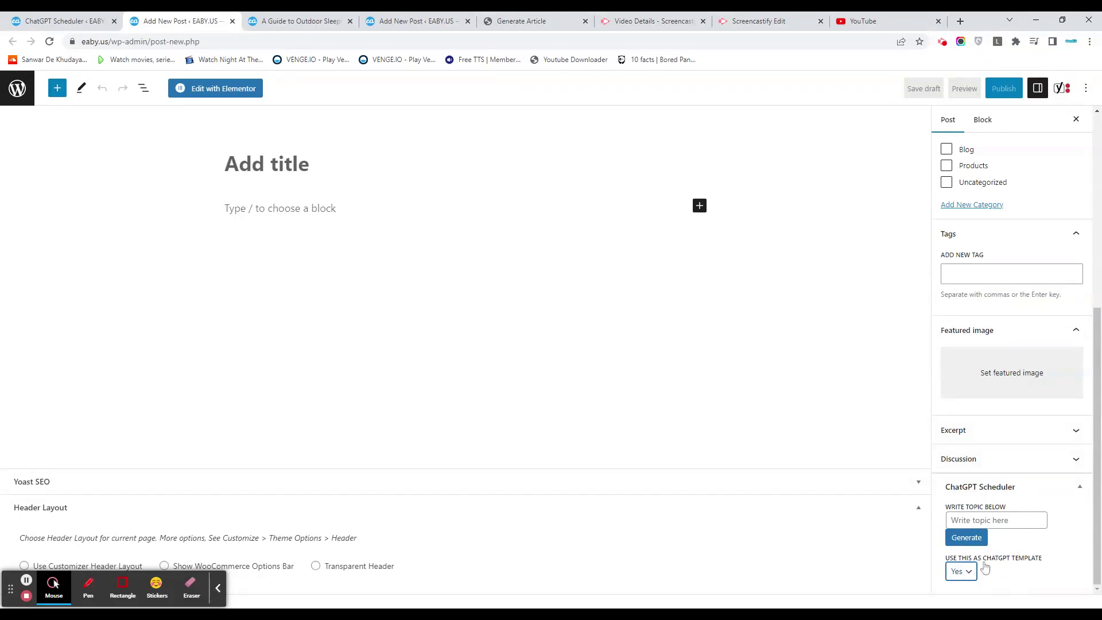
scroll(995, 516, up, 4)
scroll(970, 424, down, 1)
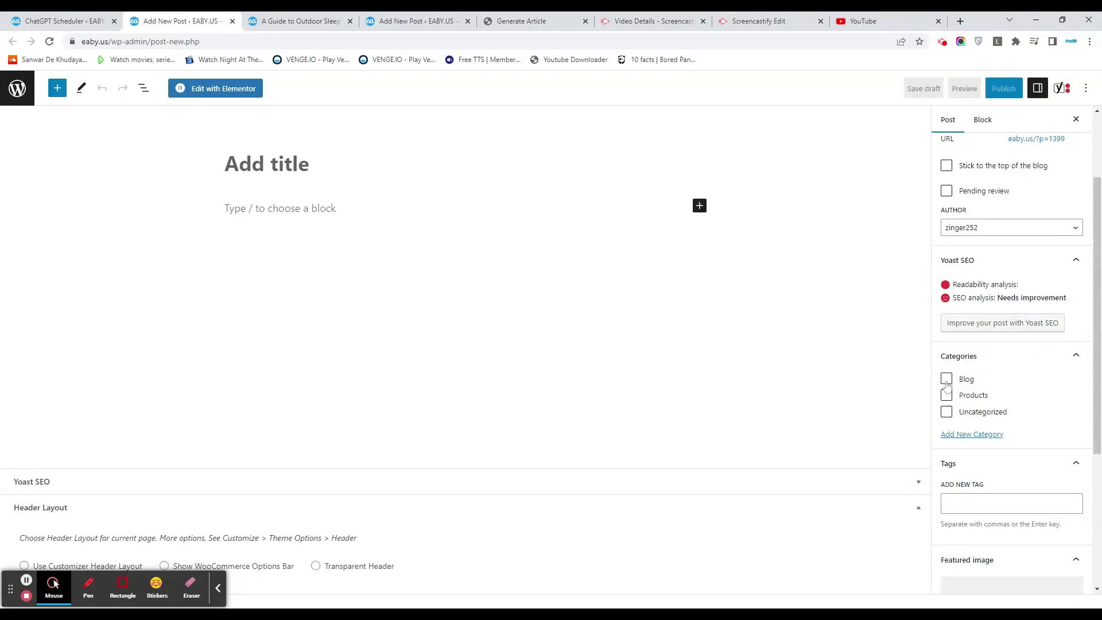
click(946, 378)
scroll(983, 379, up, 2)
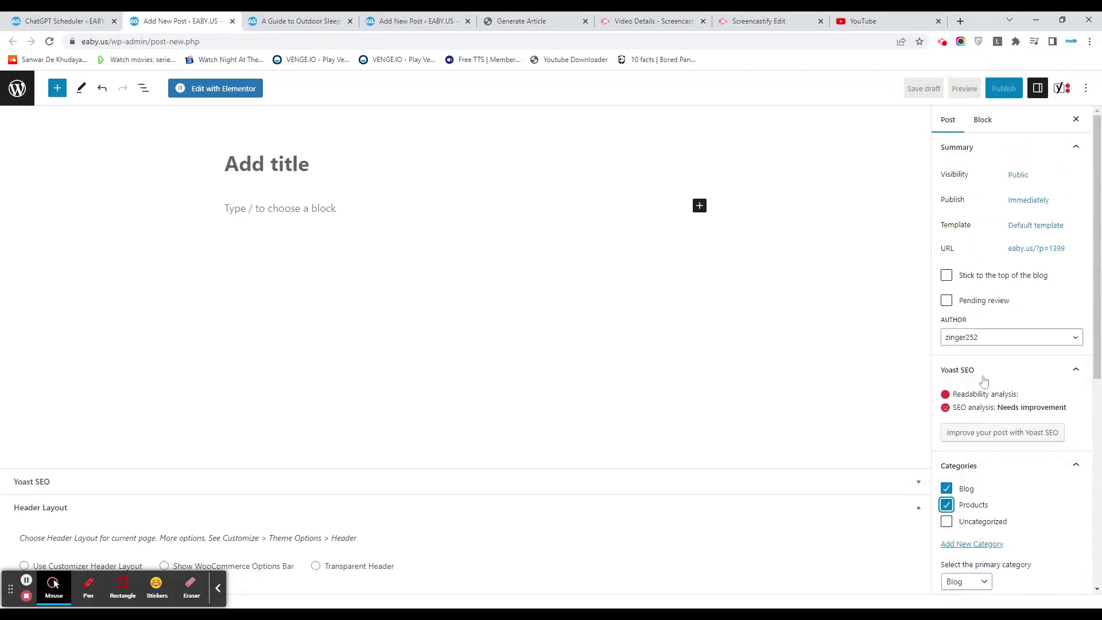
scroll(1010, 401, down, 3)
Add four tags: the mattress product name, outdoor, sleeping and mattress
click(996, 482)
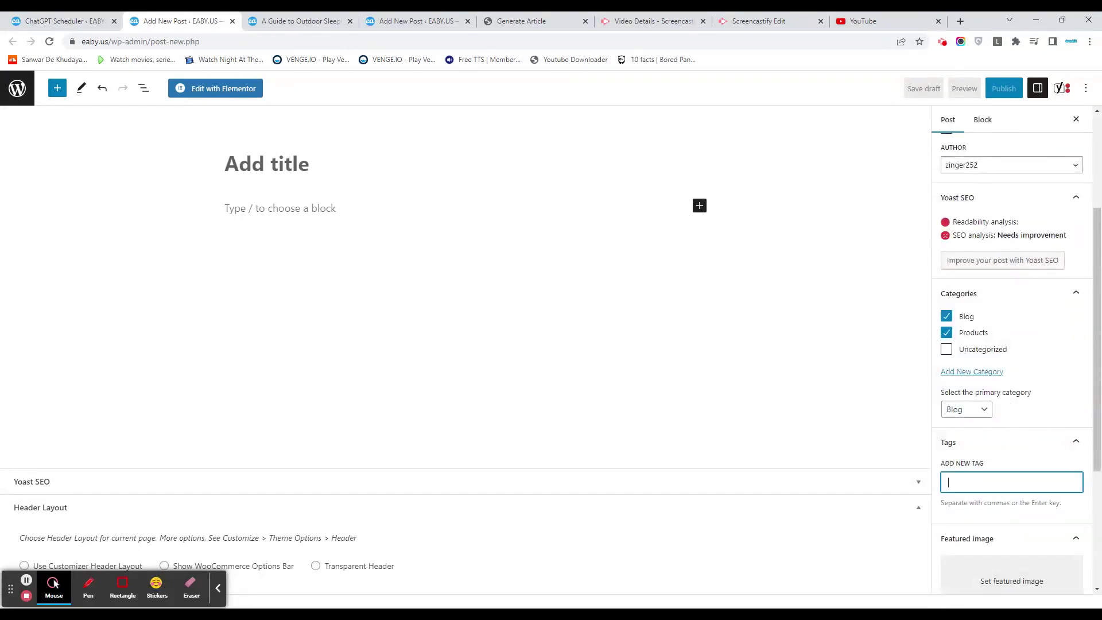
key(ctrl+v)
key(Return)
text(outdoor)
key(Return)
text(out)
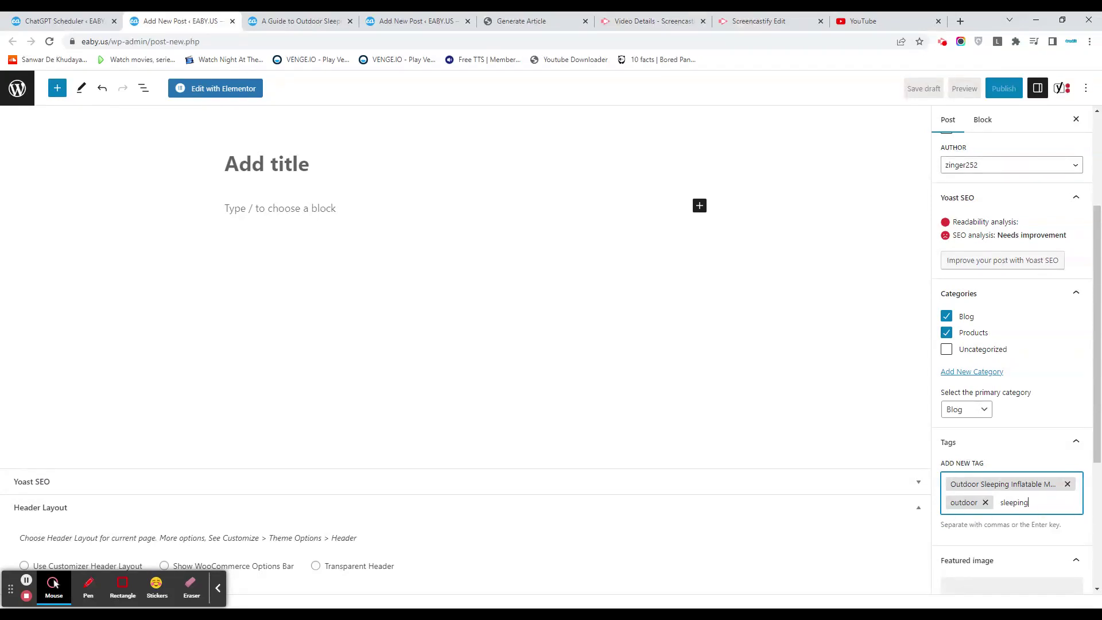
key(Return)
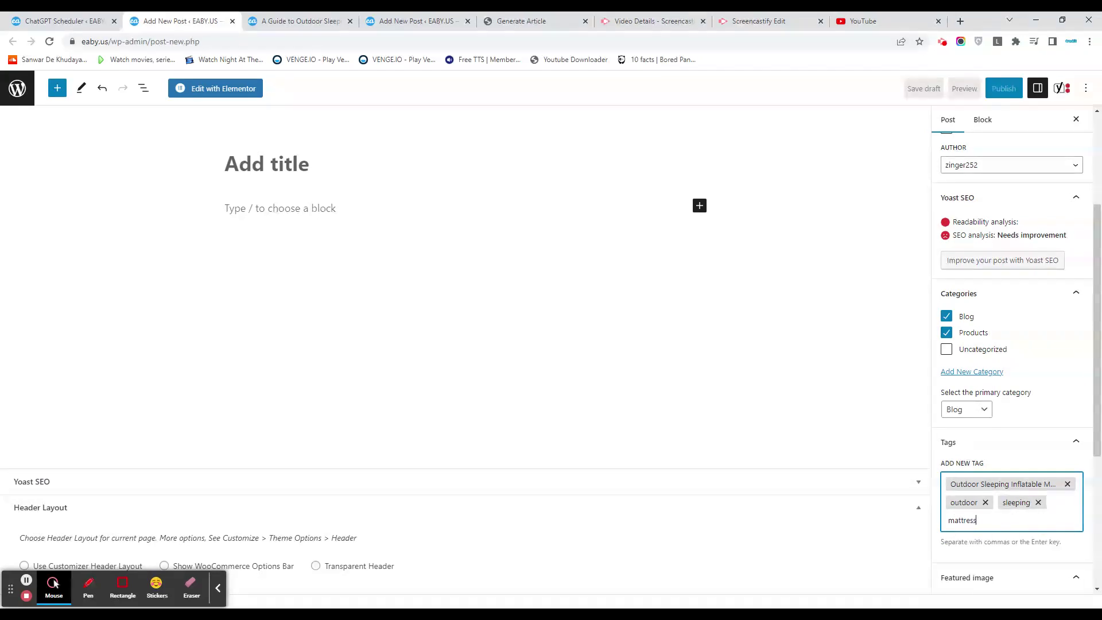
key(Return)
key(BackSpace)
Title the post 'Drafft Template' and save it as a draft
scroll(1000, 326, up, 3)
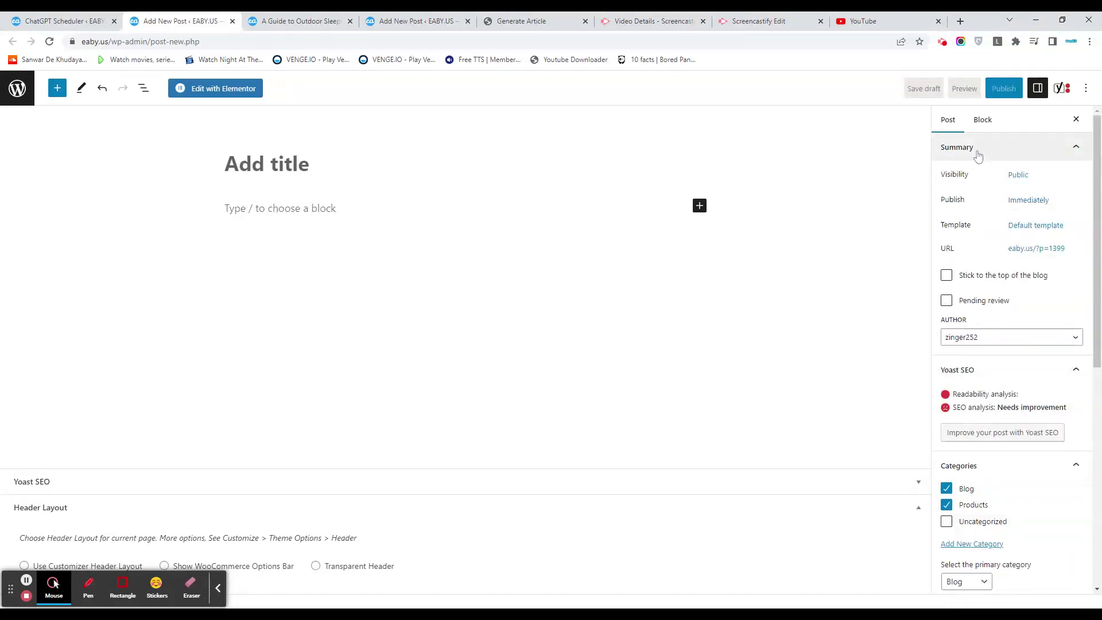
scroll(1015, 401, down, 5)
scroll(1013, 516, down, 2)
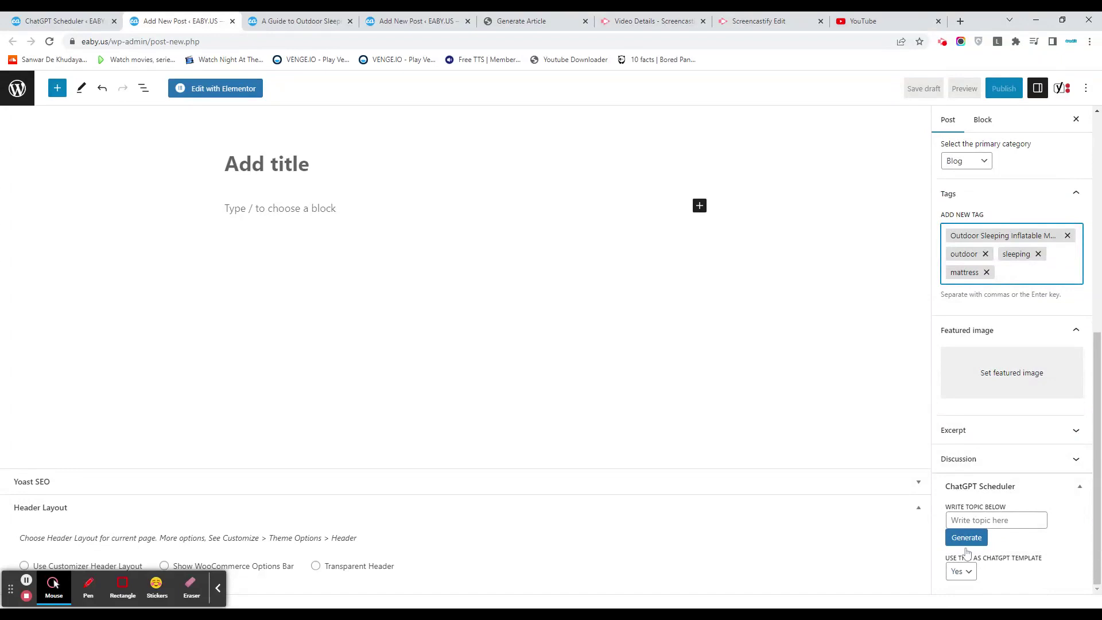
scroll(983, 222, up, 4)
scroll(983, 218, up, 3)
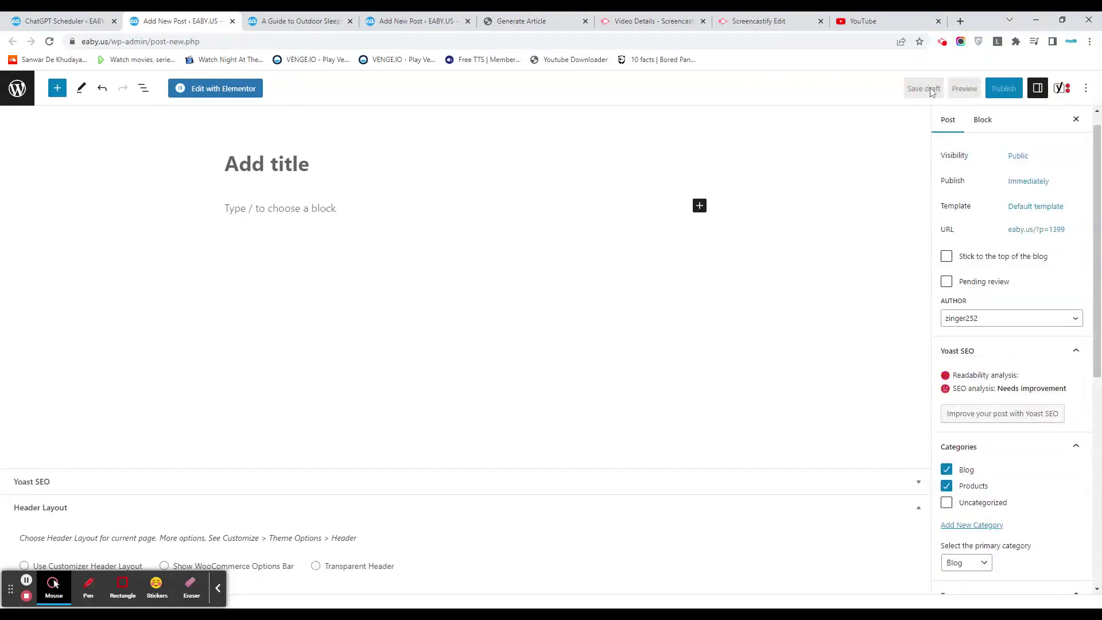
scroll(1026, 286, up, 1)
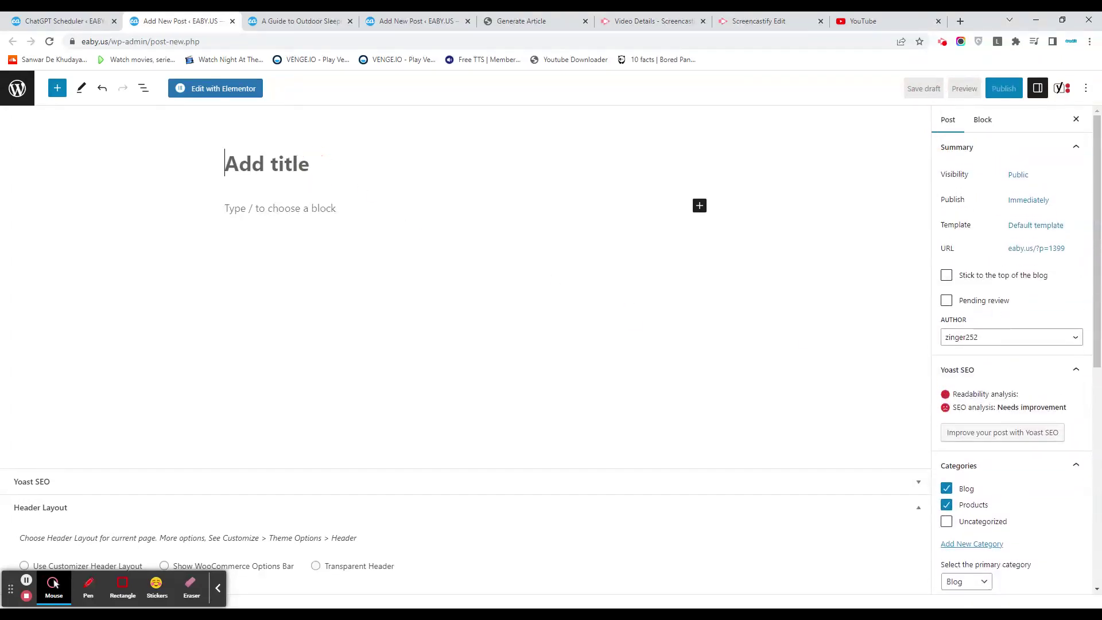
text(Drafft Tem)
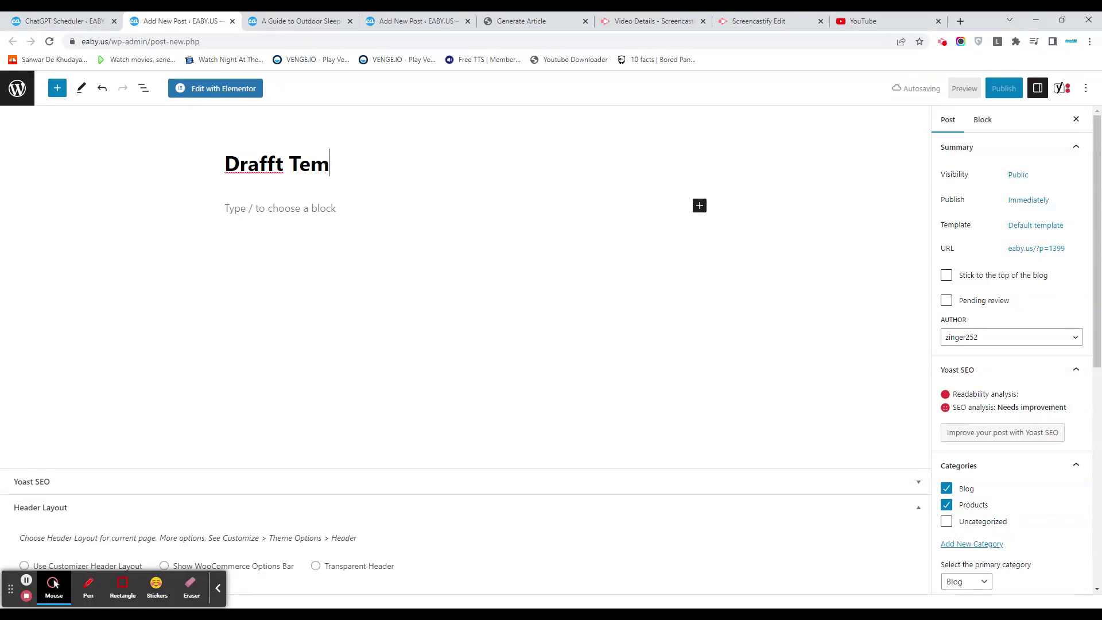
text(plate)
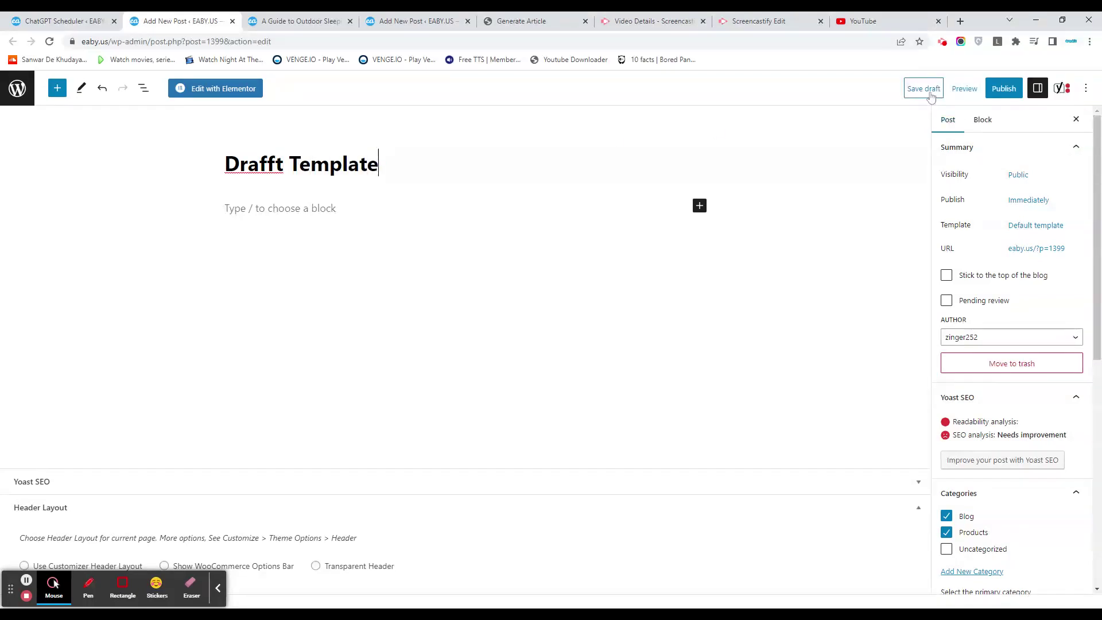
click(923, 90)
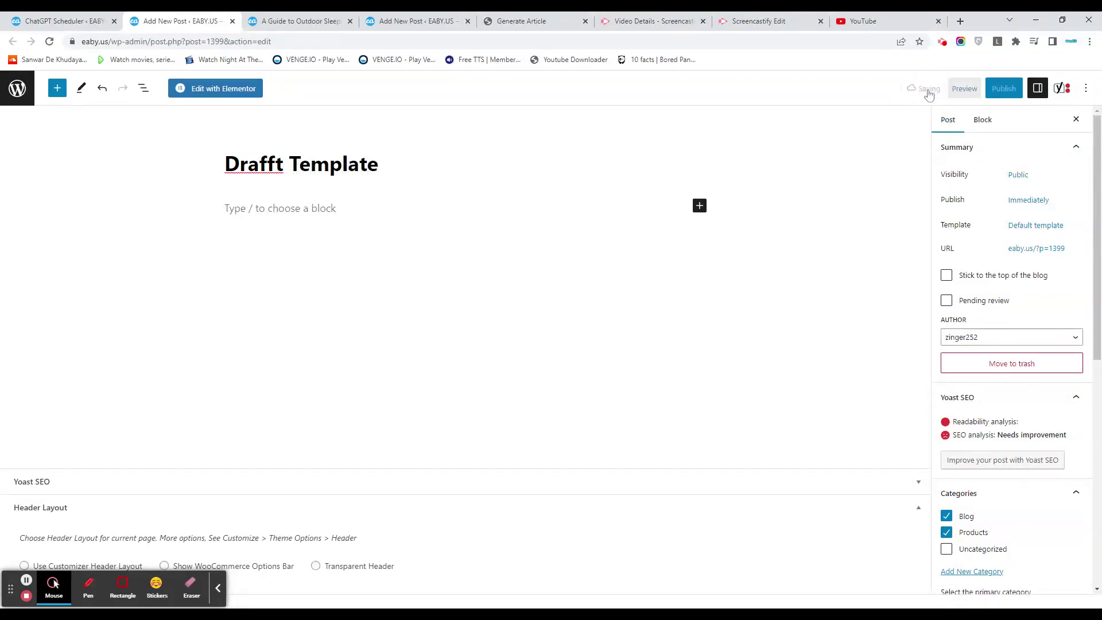
Go to the Posts list and open the ChatGPT Scheduler page
click(17, 90)
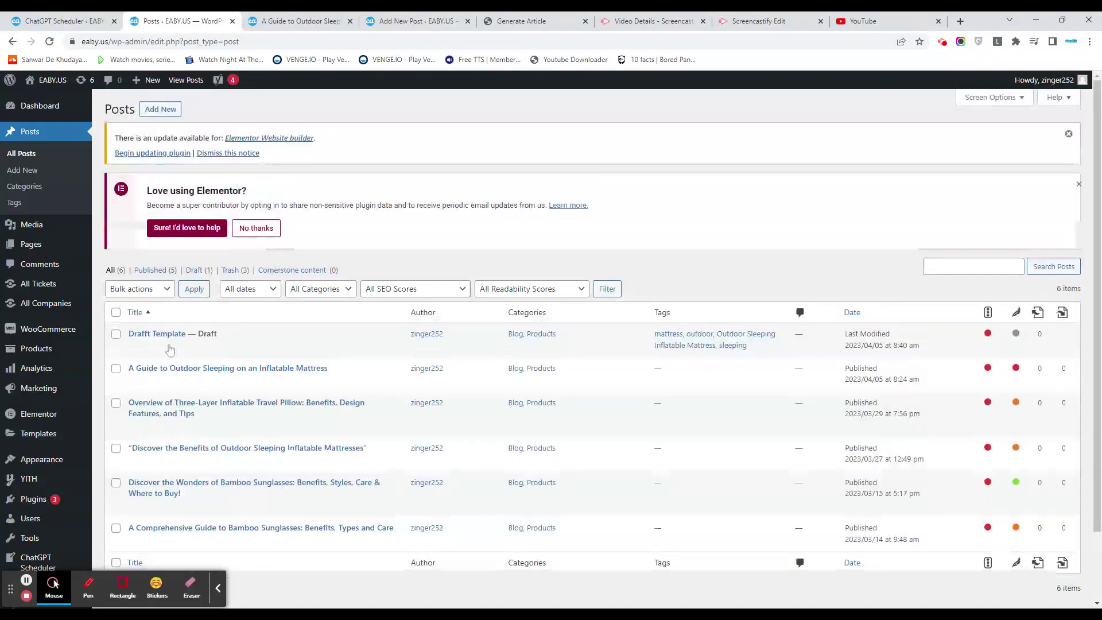
scroll(74, 530, down, 3)
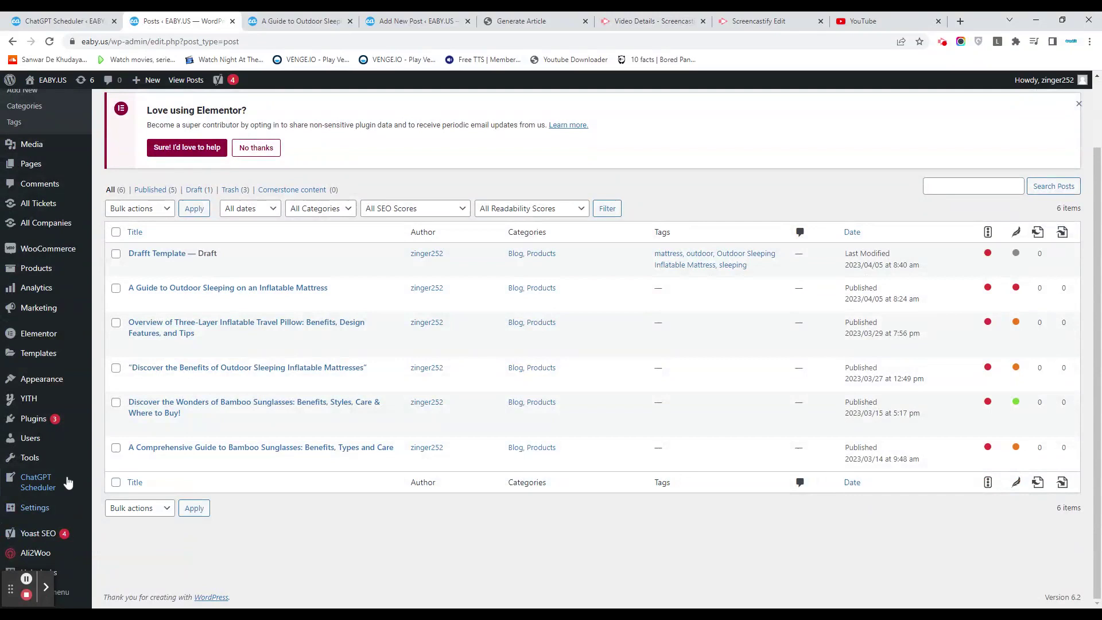
click(118, 479)
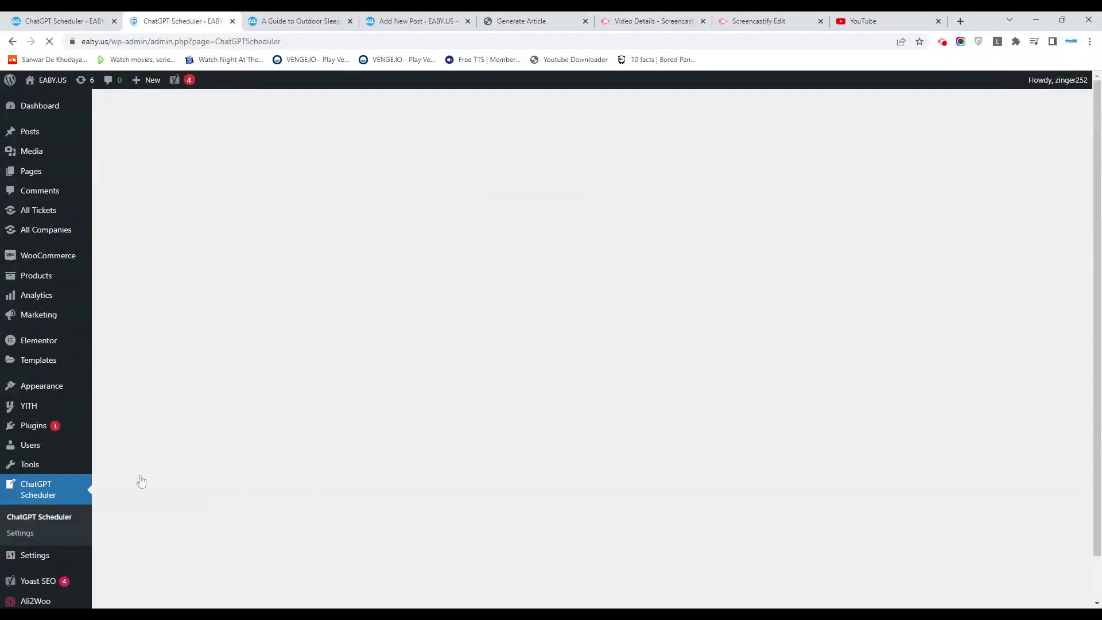
Paste the inflatable mattress topic, set temperature to 0.7, and keep Drafft Template
click(236, 293)
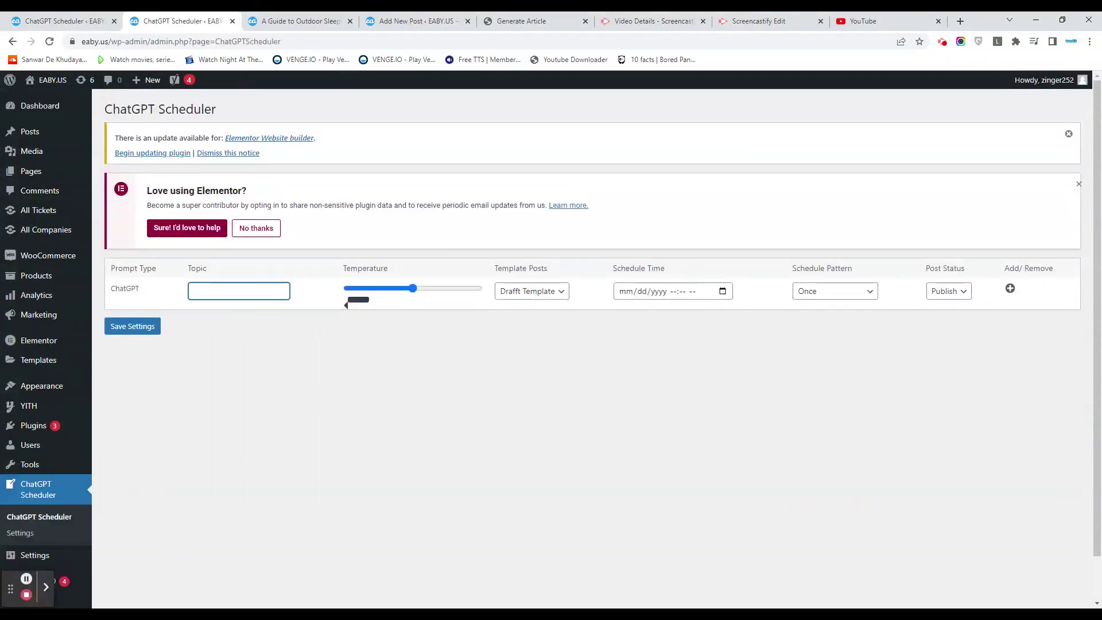
text(Outdoor Sleeping Inflatable Mattress)
click(414, 285)
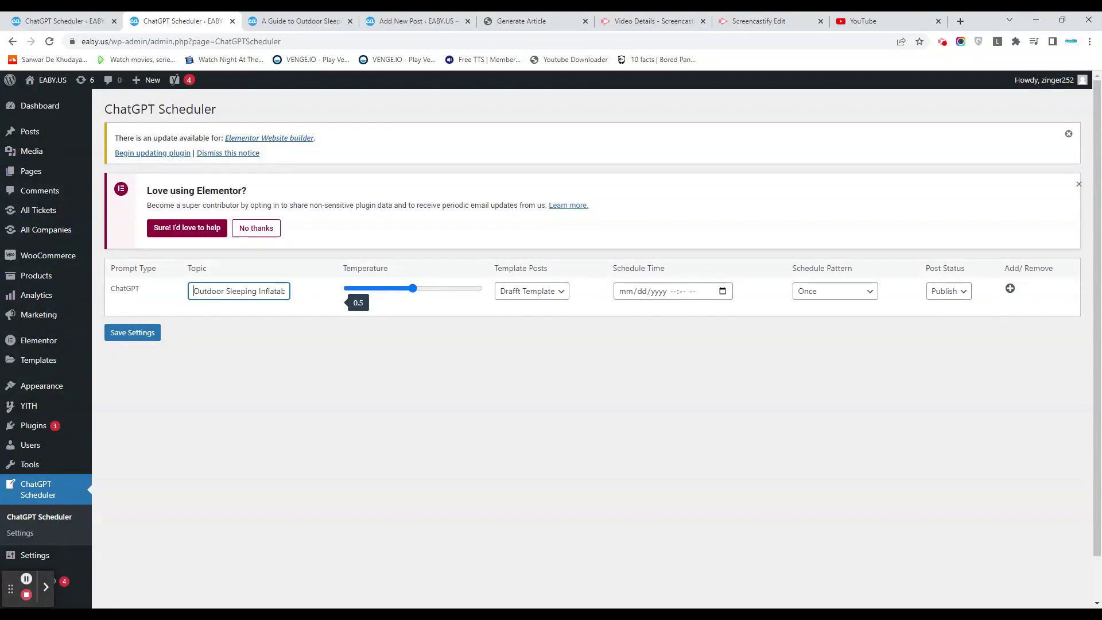
drag(413, 288, 451, 288)
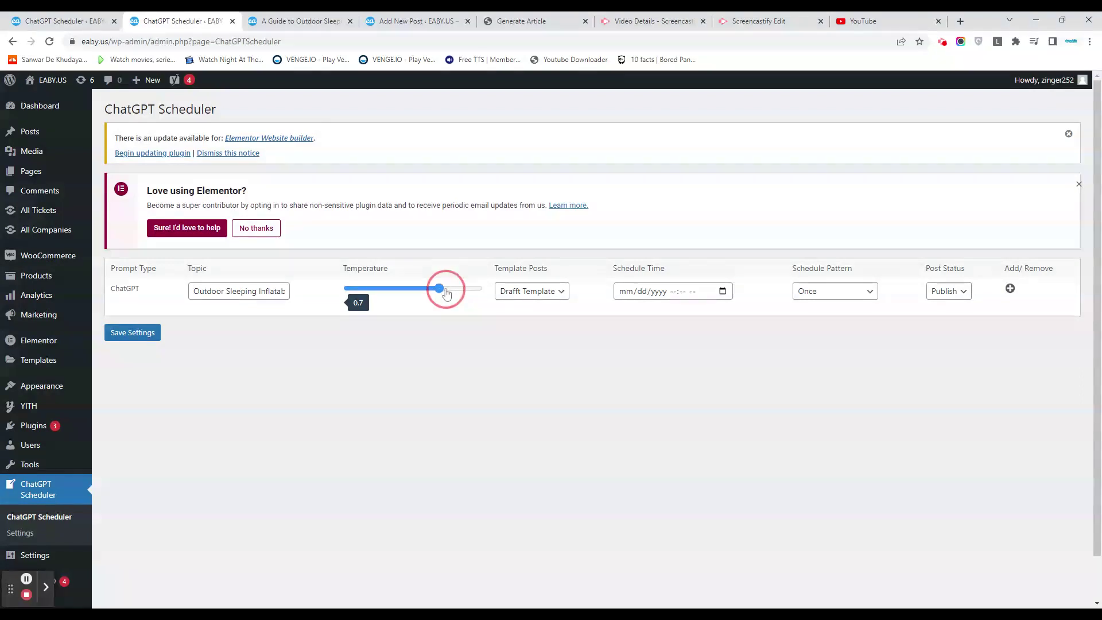
drag(451, 289, 440, 289)
click(557, 296)
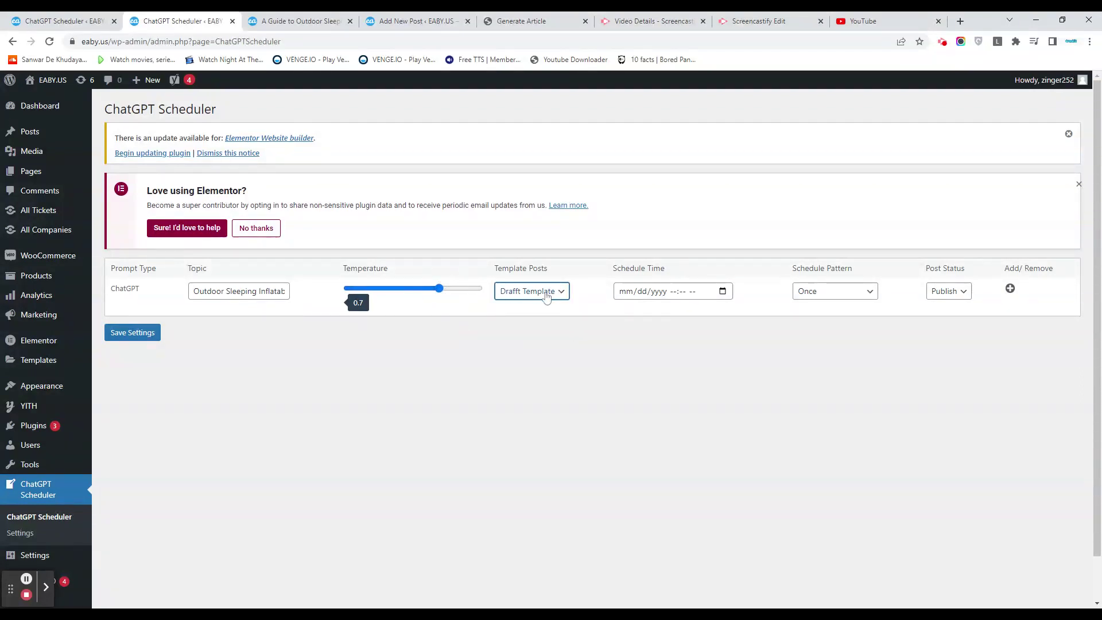
Schedule the rule to start 04/05/2023 1:40 PM and repeat weekly
click(726, 293)
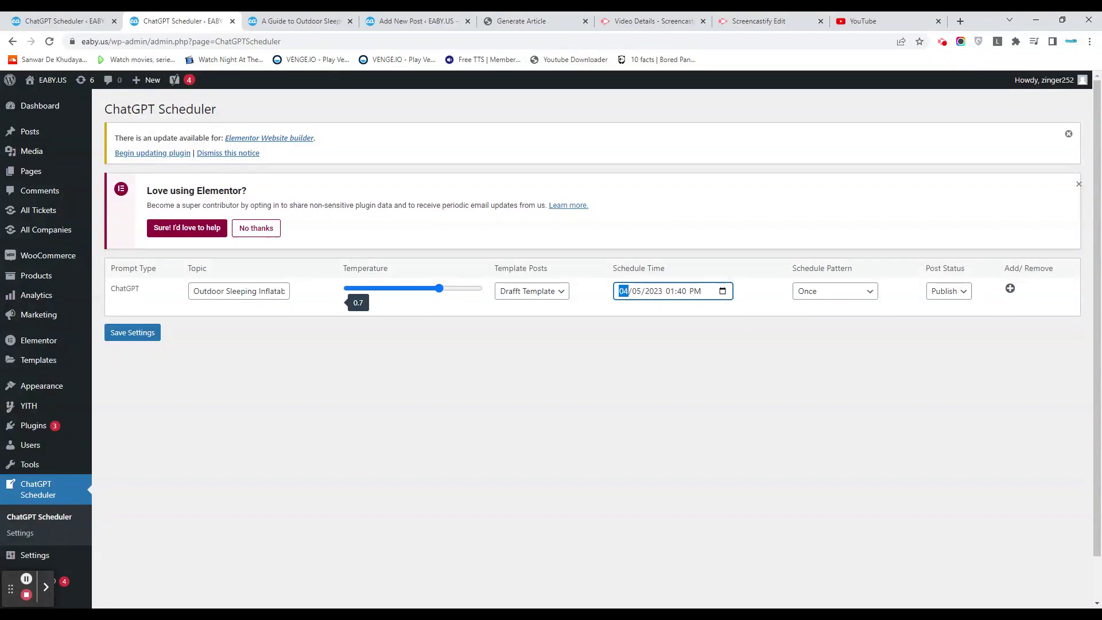
click(855, 293)
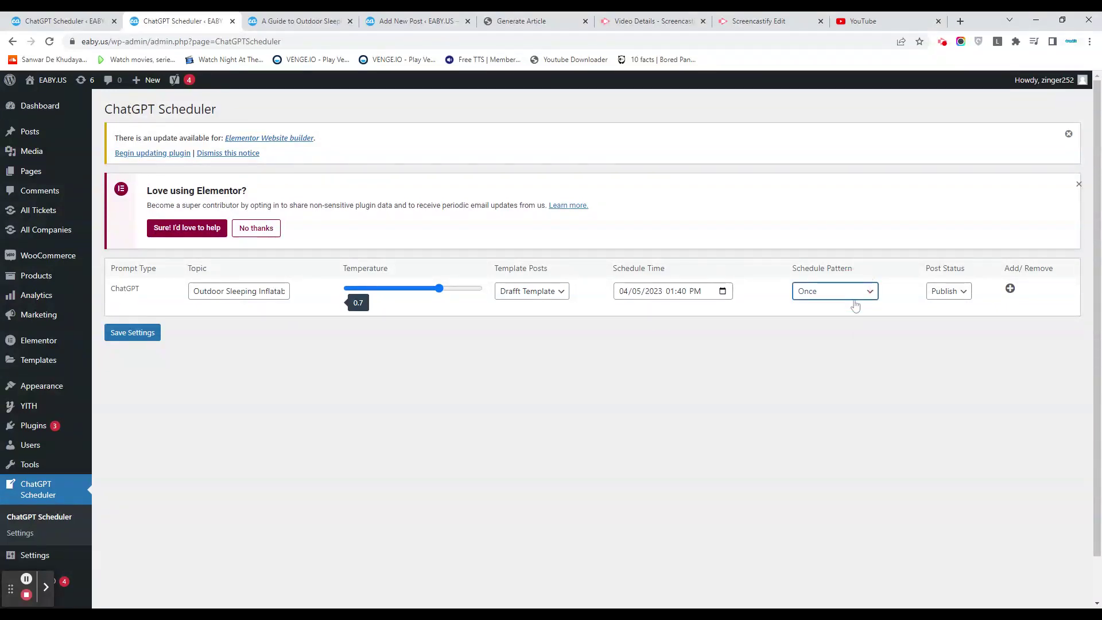
click(855, 316)
click(855, 304)
click(846, 346)
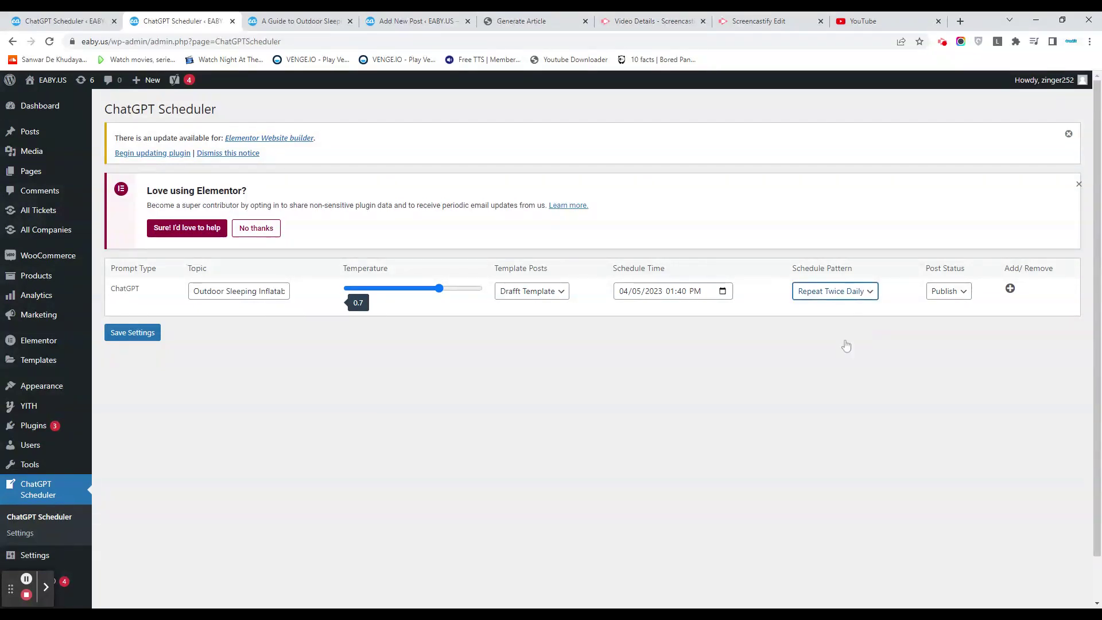
click(855, 306)
Keep the post status as Publish and save the scheduler settings
click(950, 293)
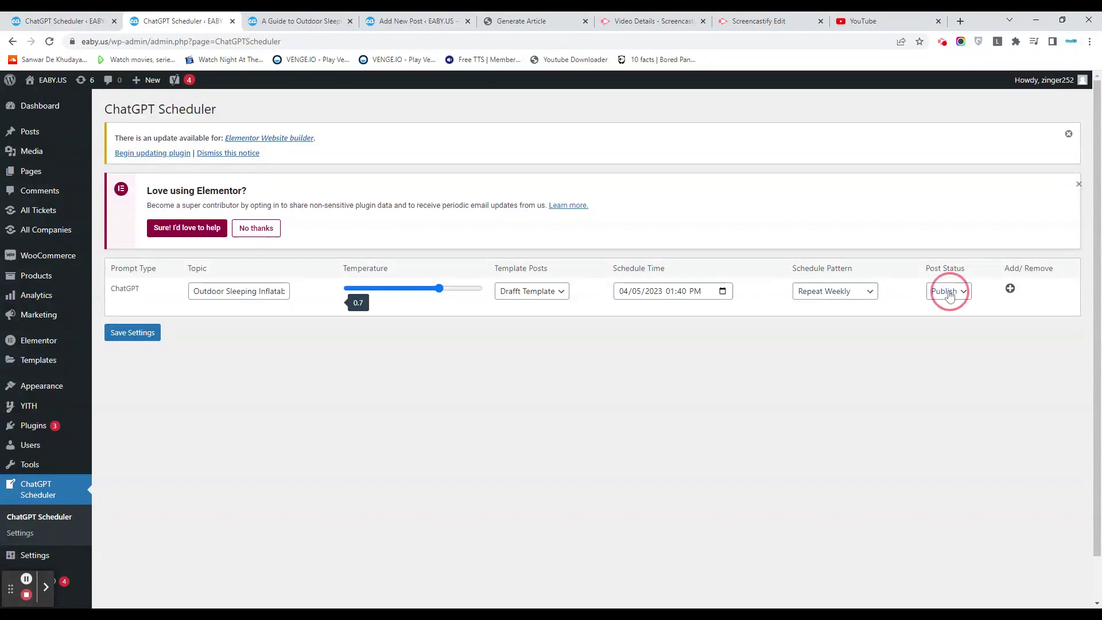
click(949, 294)
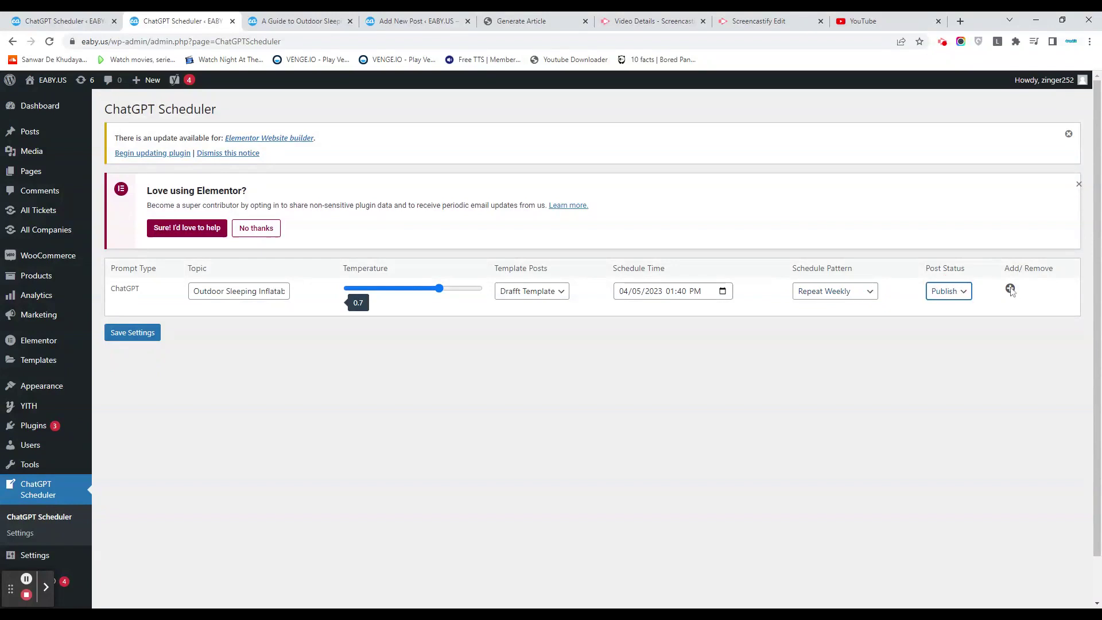
click(137, 335)
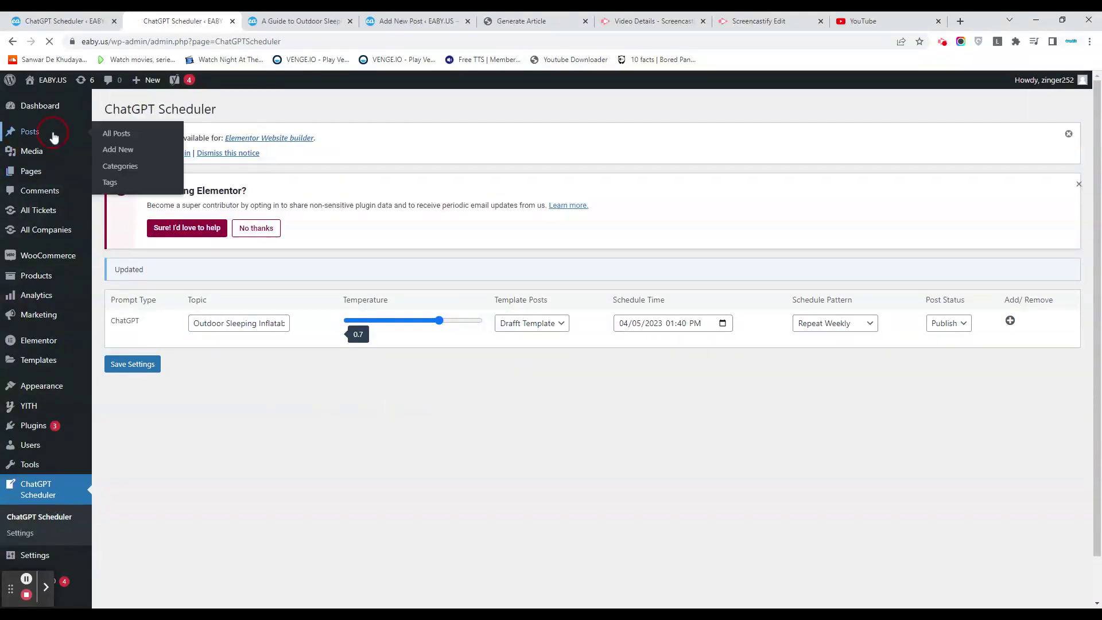
click(178, 227)
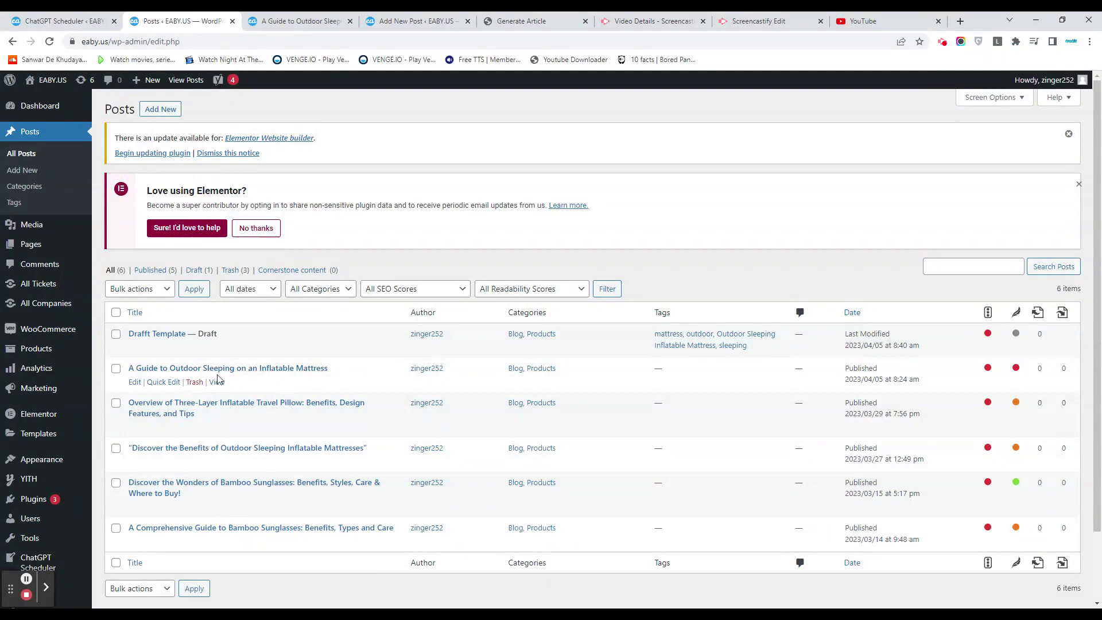
scroll(75, 516, down, 2)
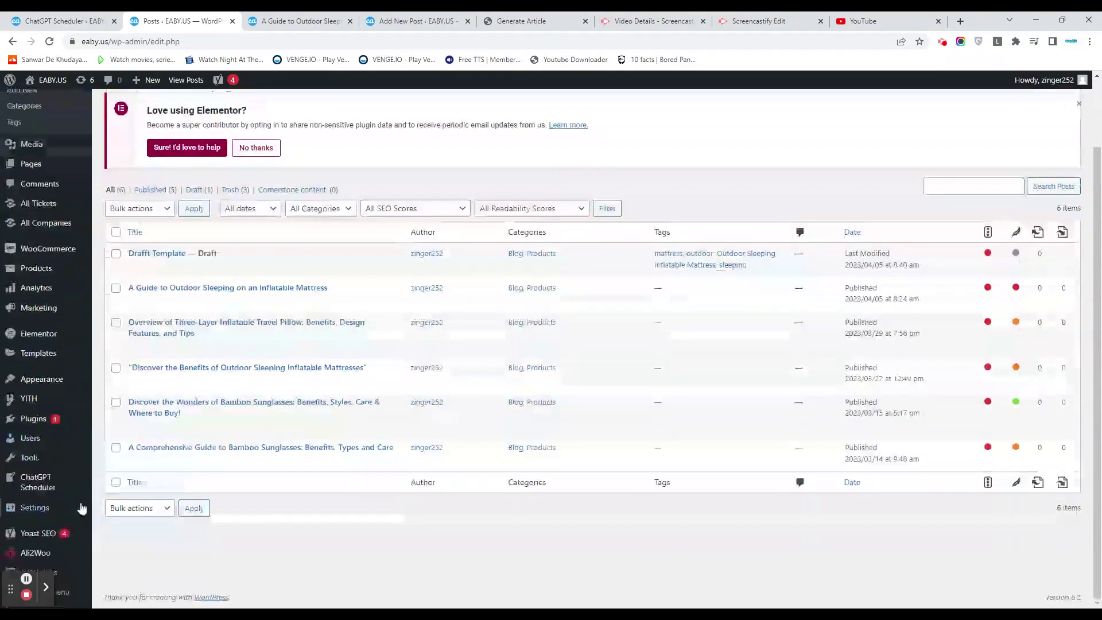
mouse_move(38, 481)
click(143, 481)
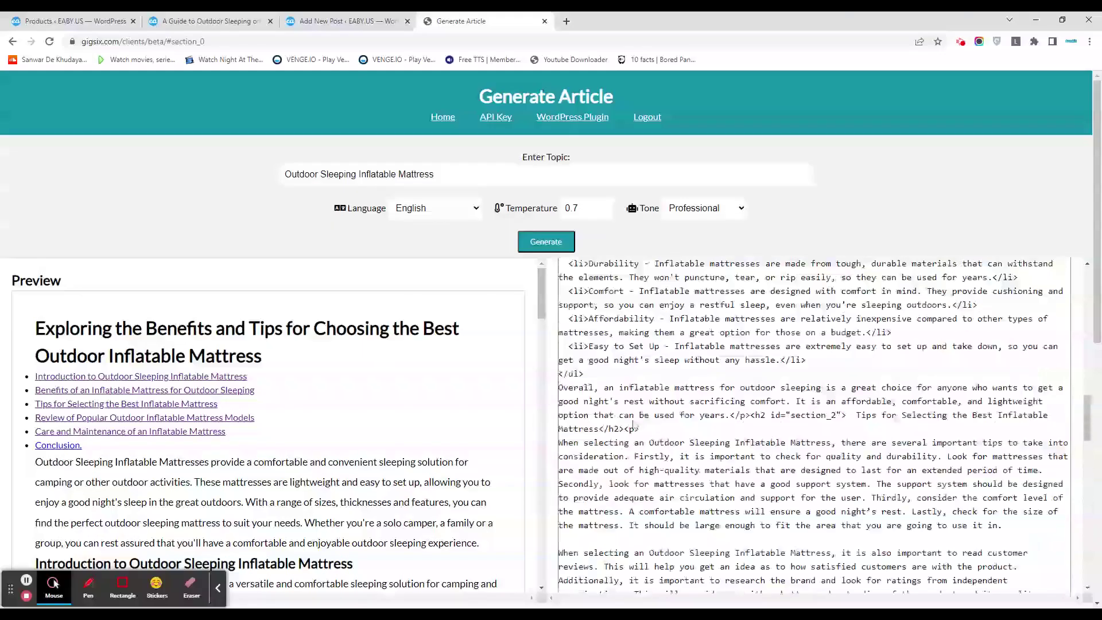
scroll(634, 426, up, 5)
scroll(634, 426, up, 5)
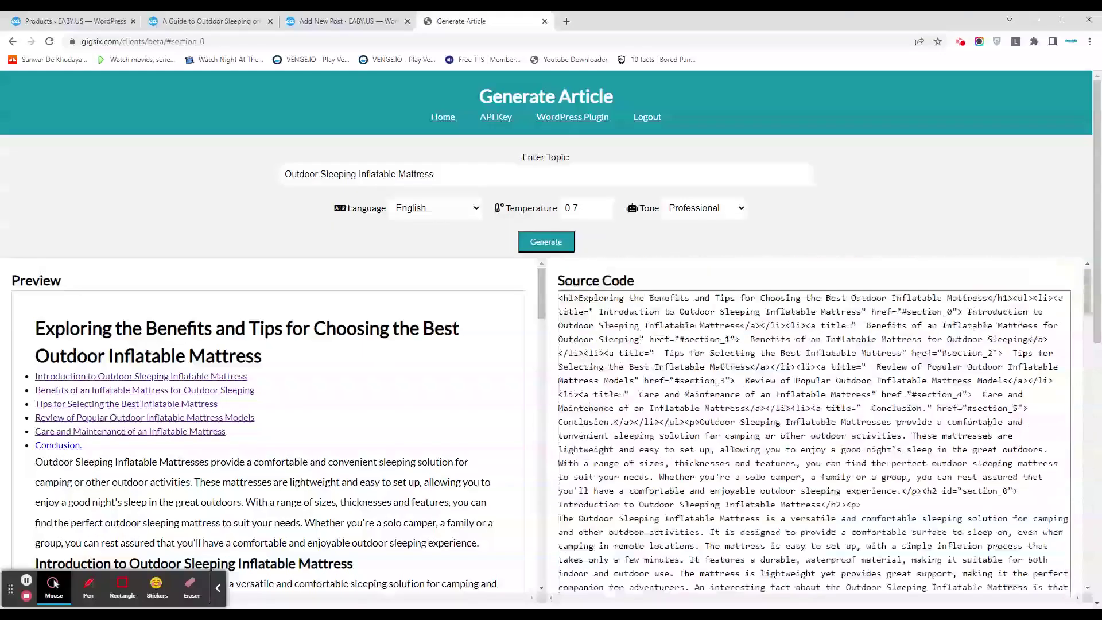